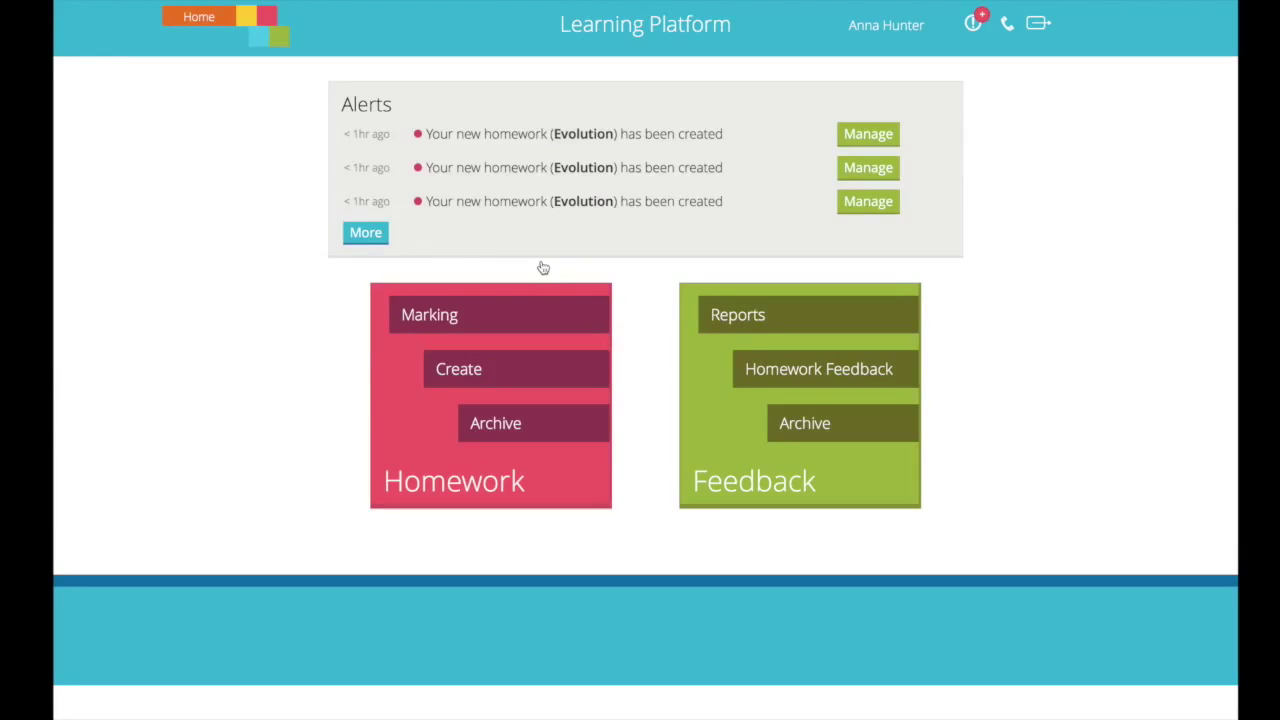
# - Create a new homework from scratch titled "Evolution" with the description "Mini test on the theory of evolution"
pyautogui.moveTo(265, 19)
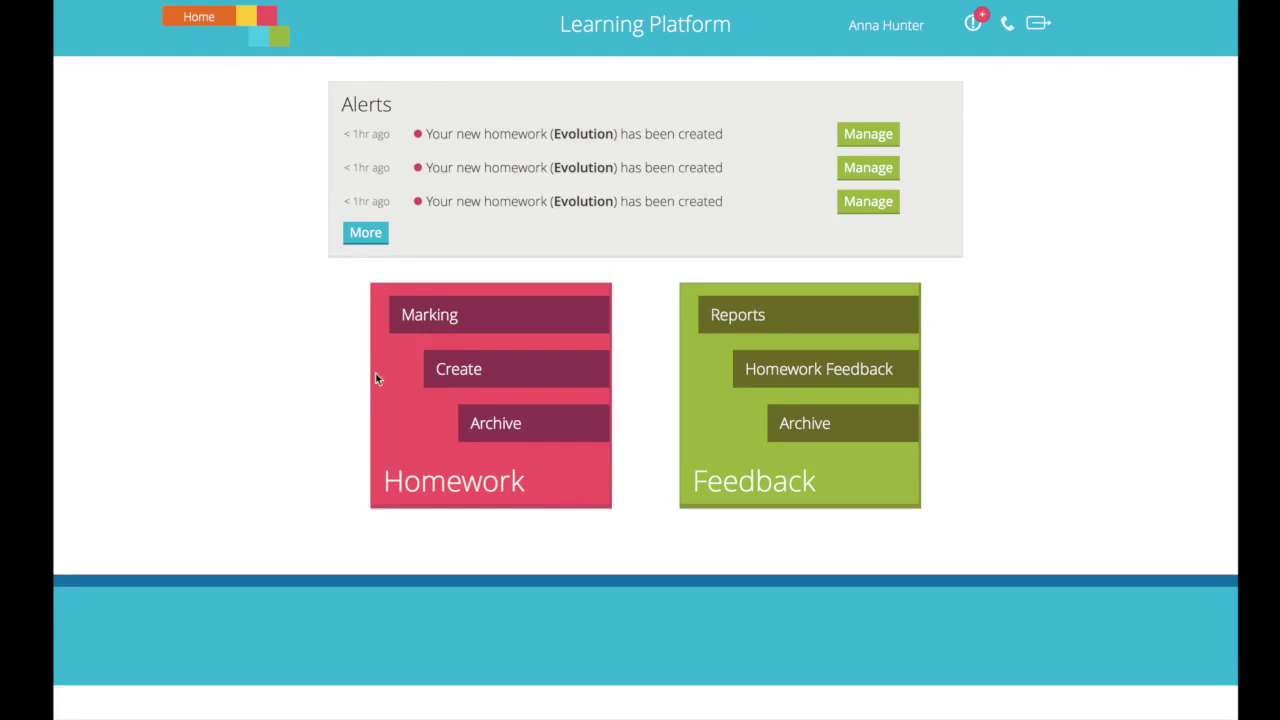
pyautogui.moveTo(392, 378)
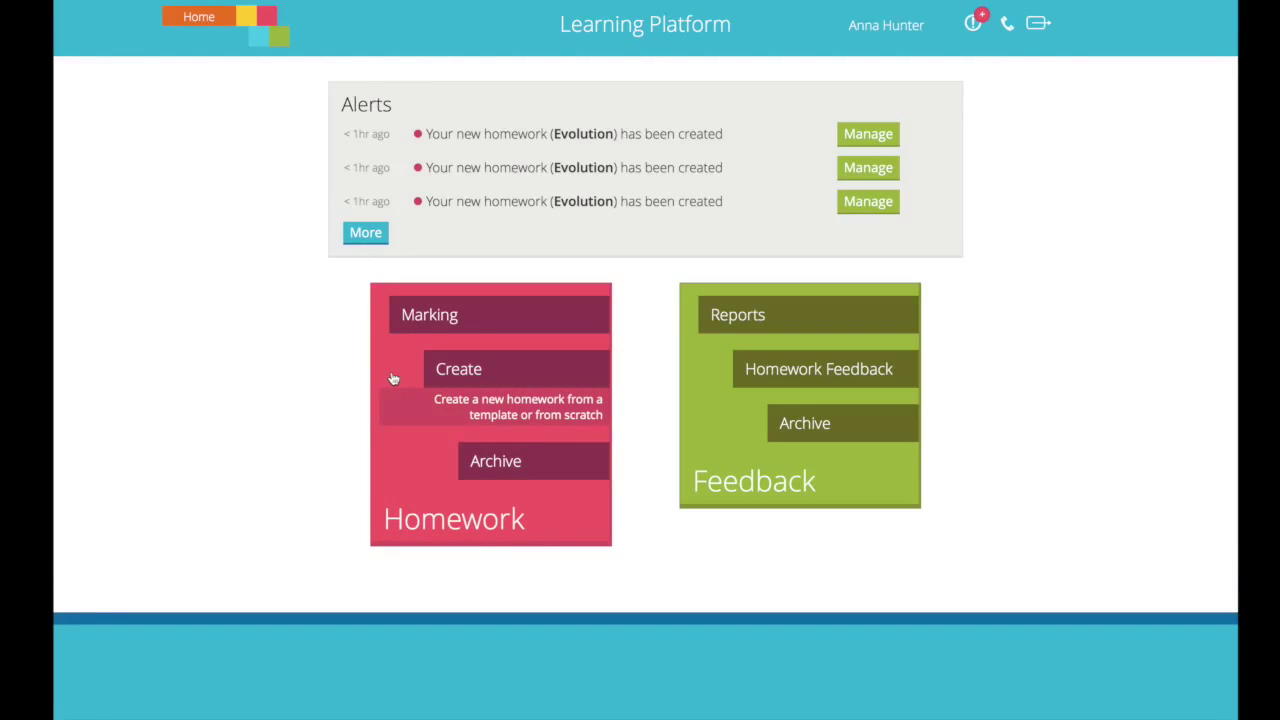
pyautogui.click(463, 370)
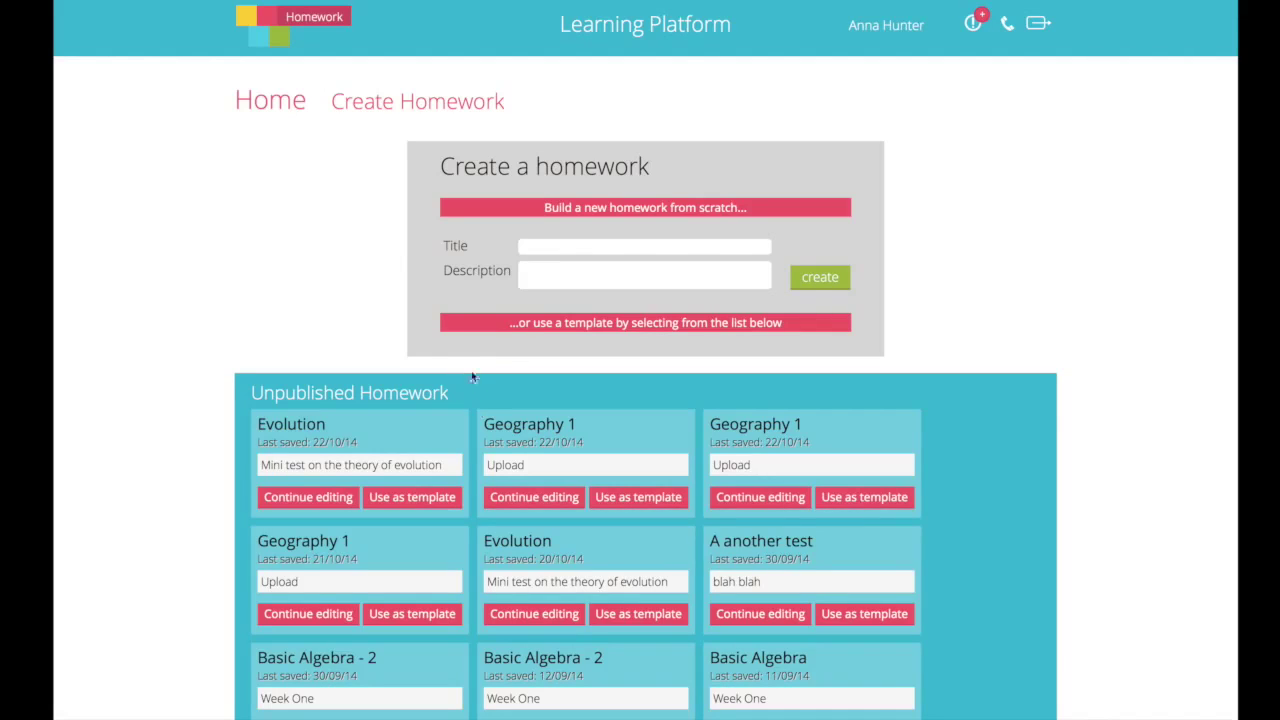
pyautogui.click(586, 245)
pyautogui.write('Evolution')
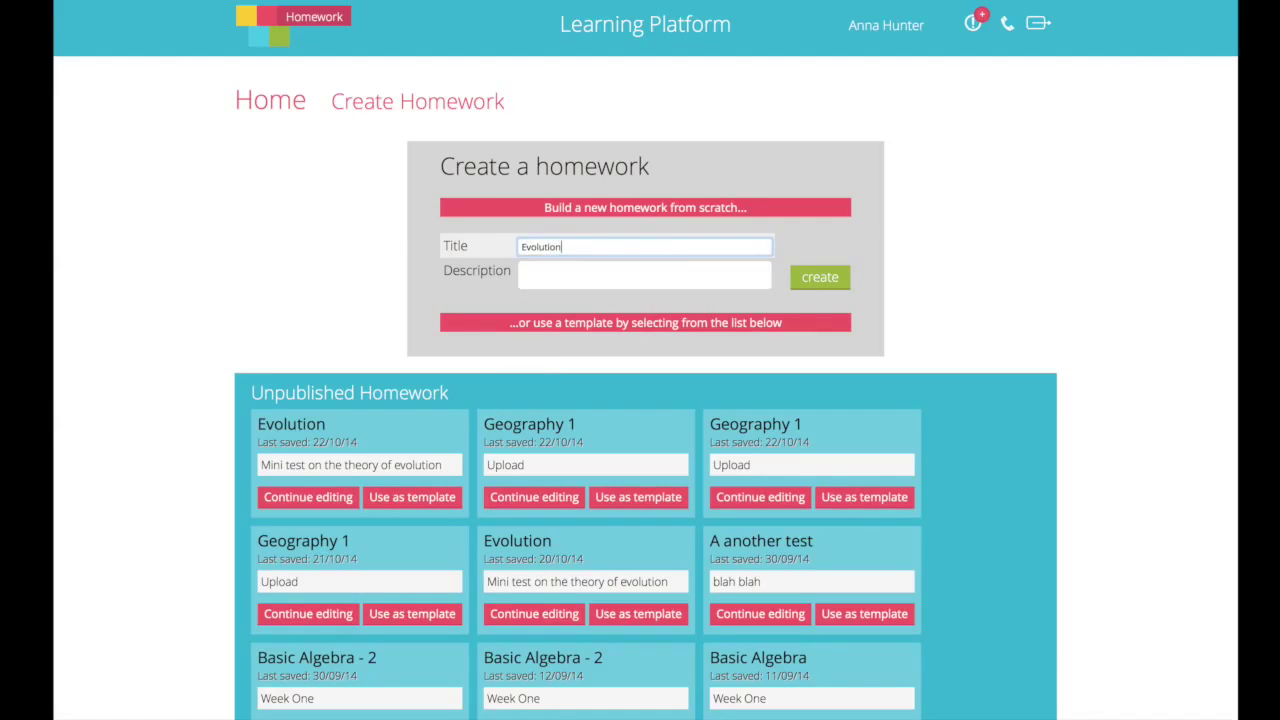
pyautogui.press('Tab')
pyautogui.write('Mini ')
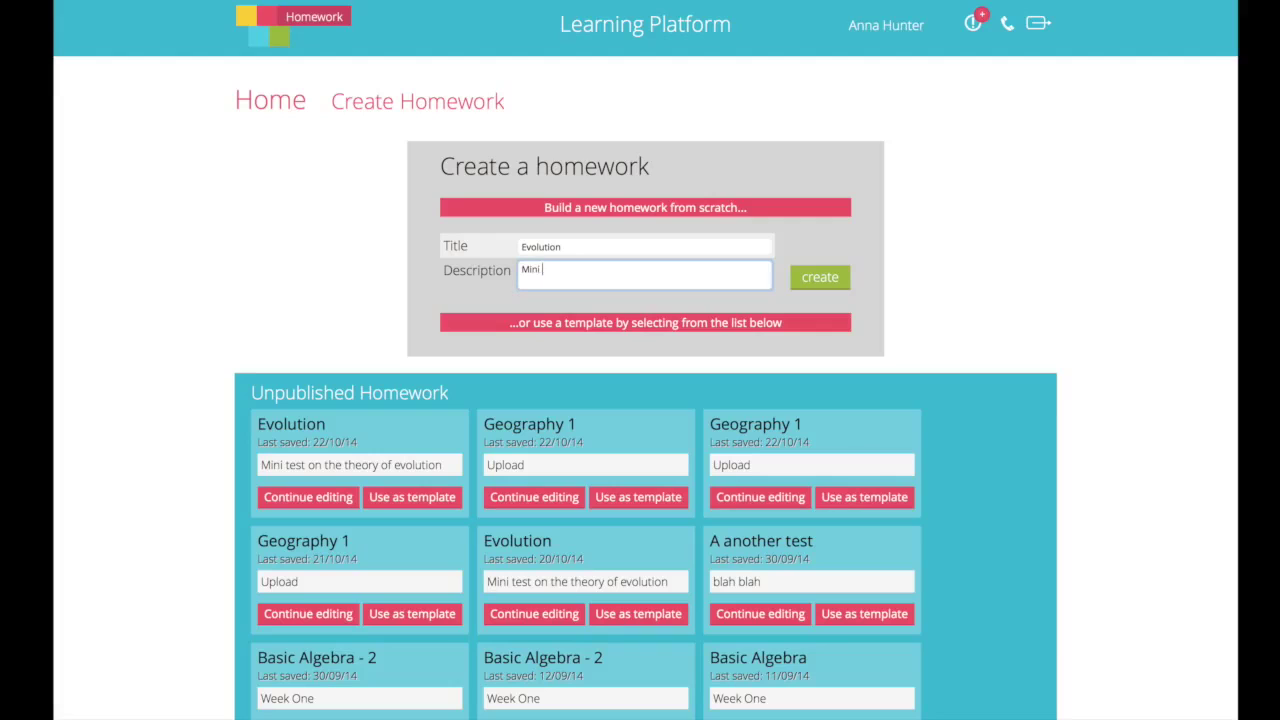
pyautogui.write('test on the theory of evolution')
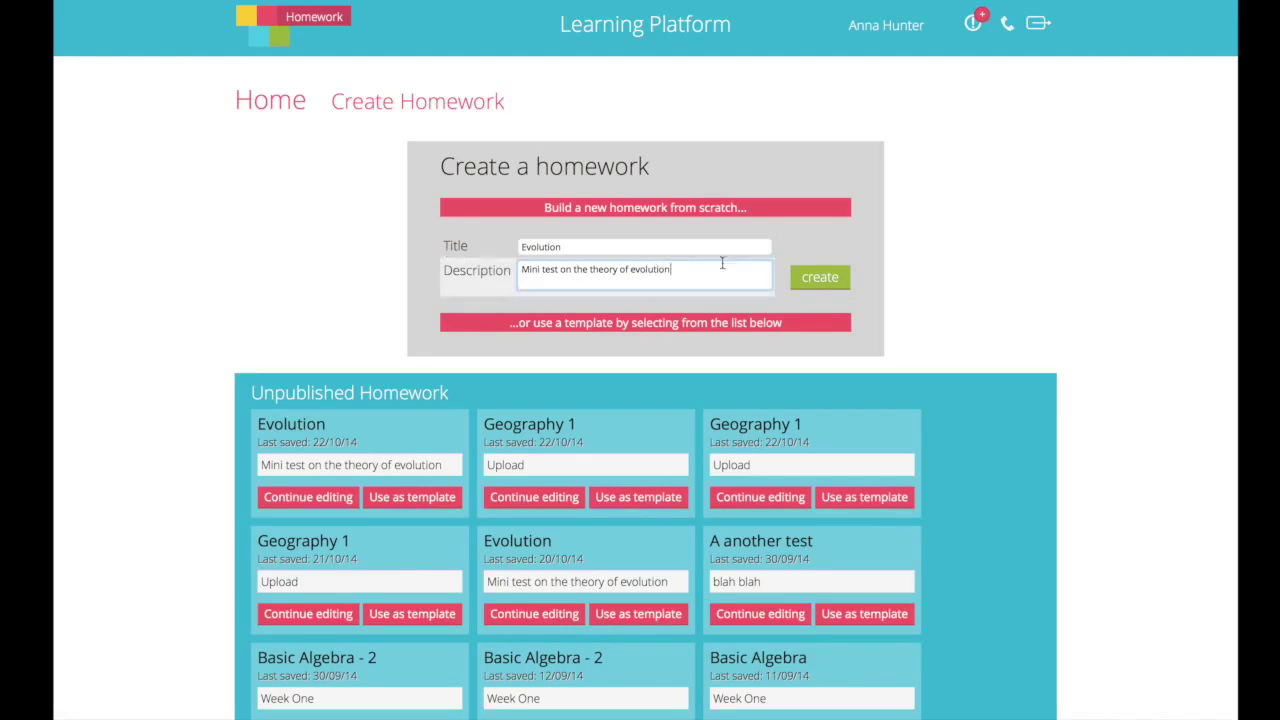
pyautogui.click(829, 283)
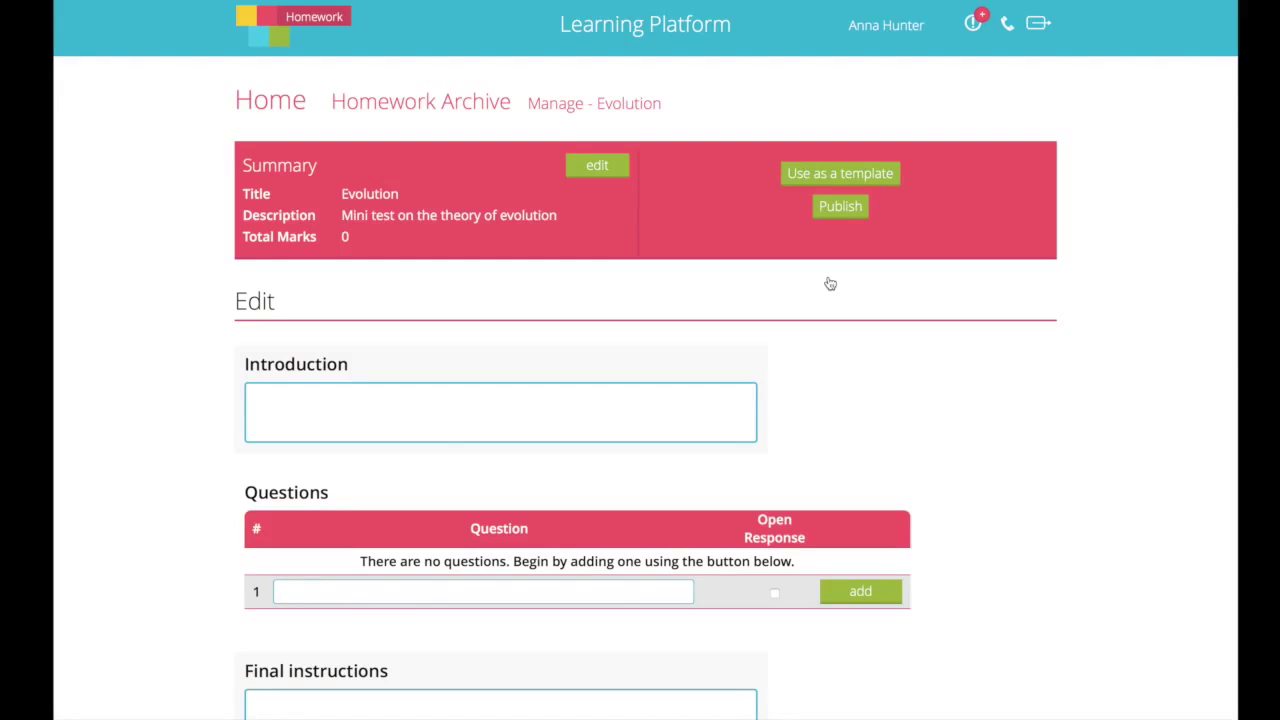
# - Set the total marks to 10 in the homework summary and save the summary
pyautogui.click(590, 170)
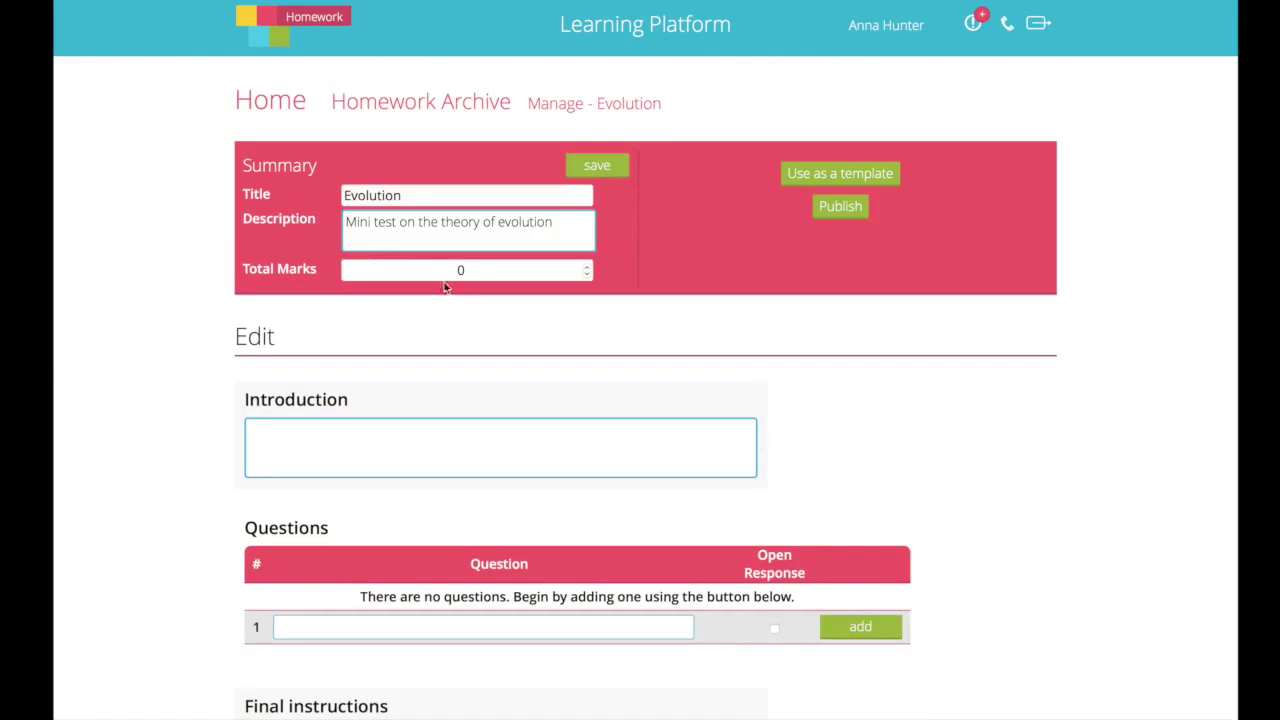
pyautogui.write('1')
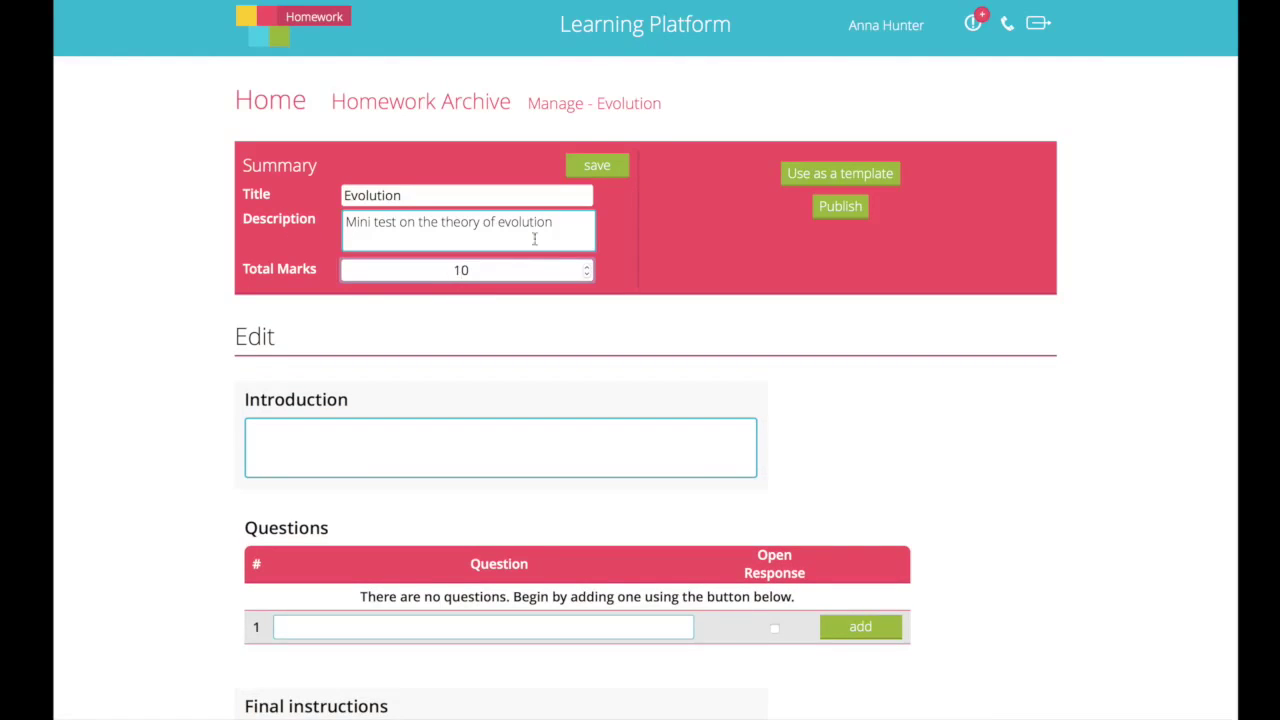
pyautogui.click(592, 166)
# - Enter "This is an individual assignment." as the homework's introduction and save the homework
pyautogui.scroll(-2, 434, 368)
pyautogui.click(410, 293)
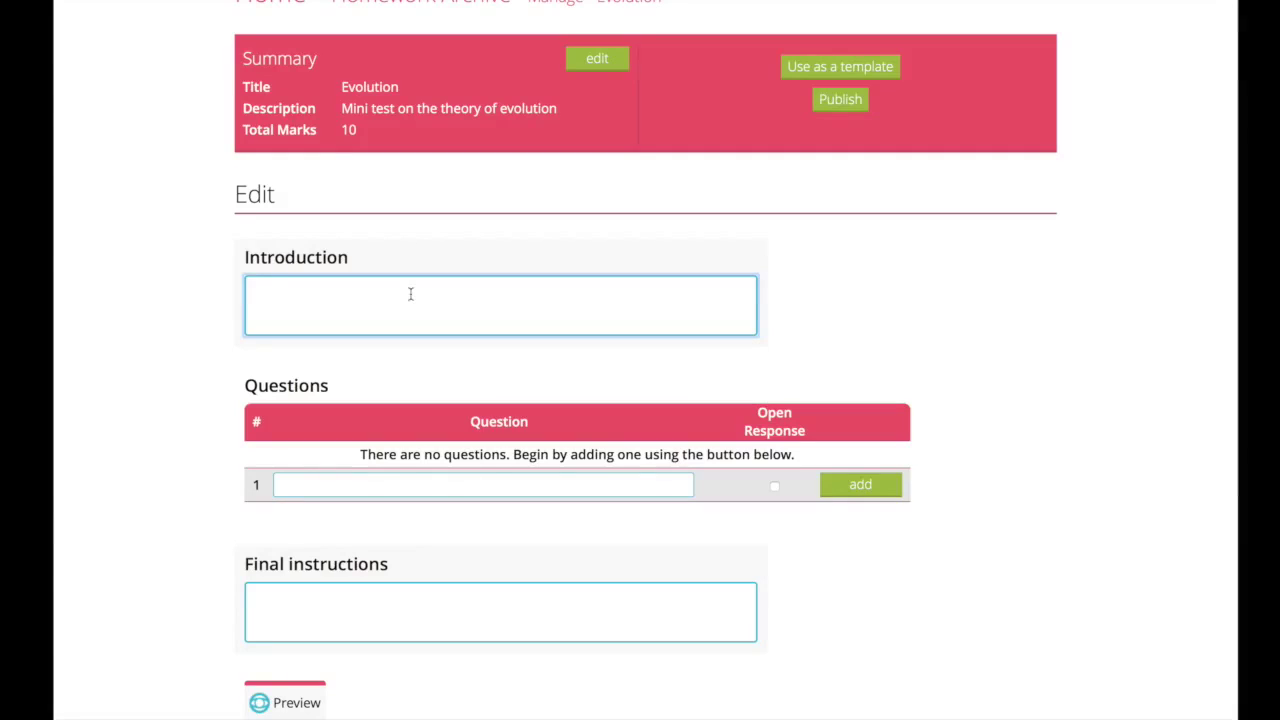
pyautogui.write('This is an individual assi')
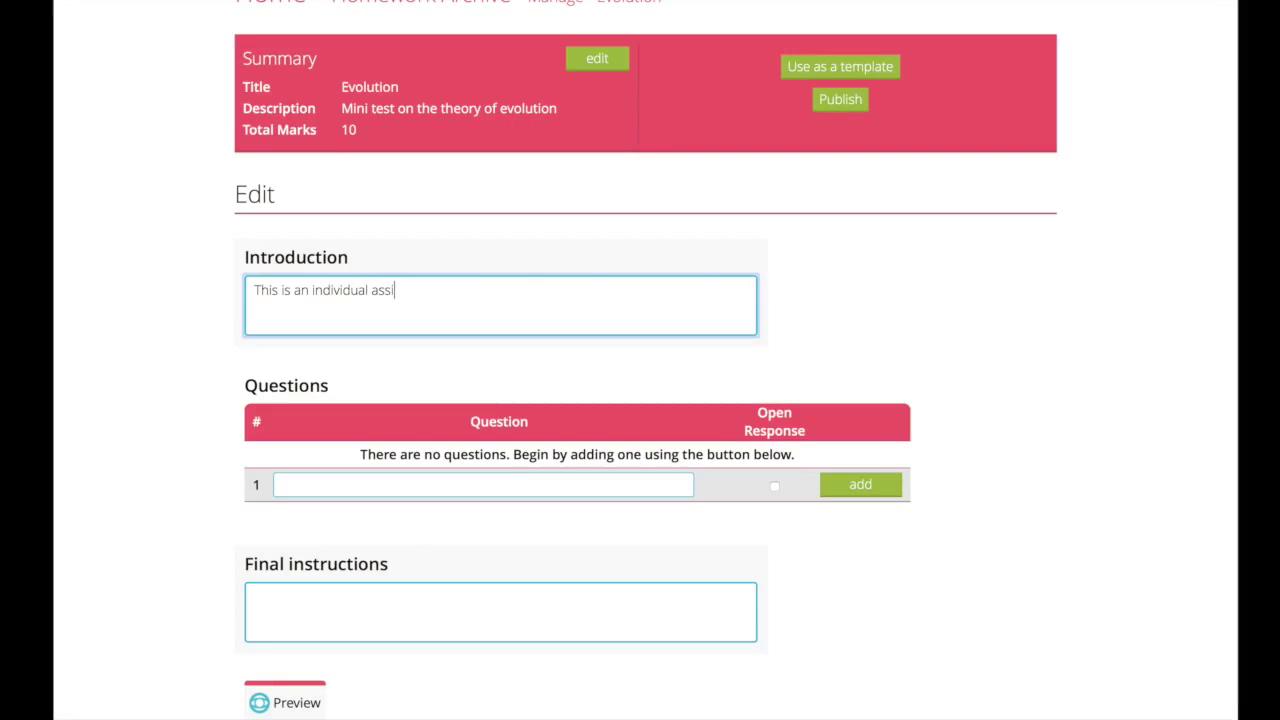
pyautogui.write('gnment.')
pyautogui.scroll(-3, 446, 360)
pyautogui.click(516, 512)
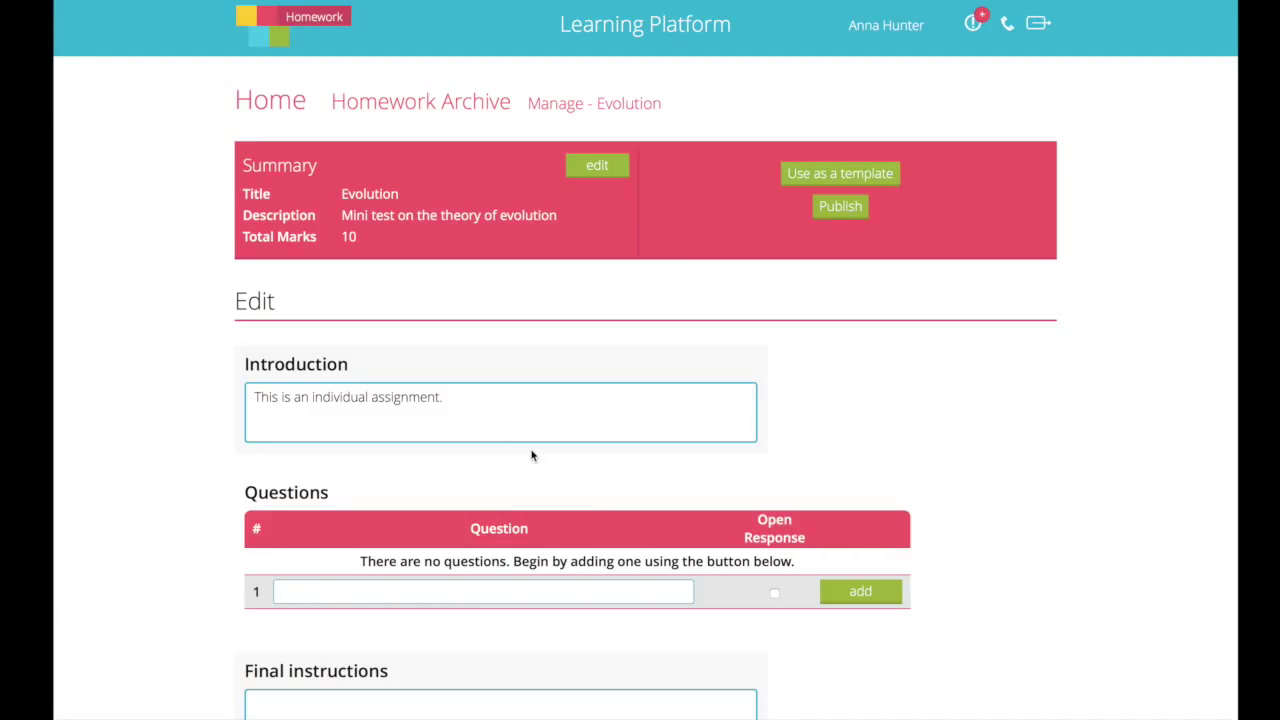
# - Add the first question, "According to Darwin's theory of evolution, how do new species evolve?"
pyautogui.click(403, 596)
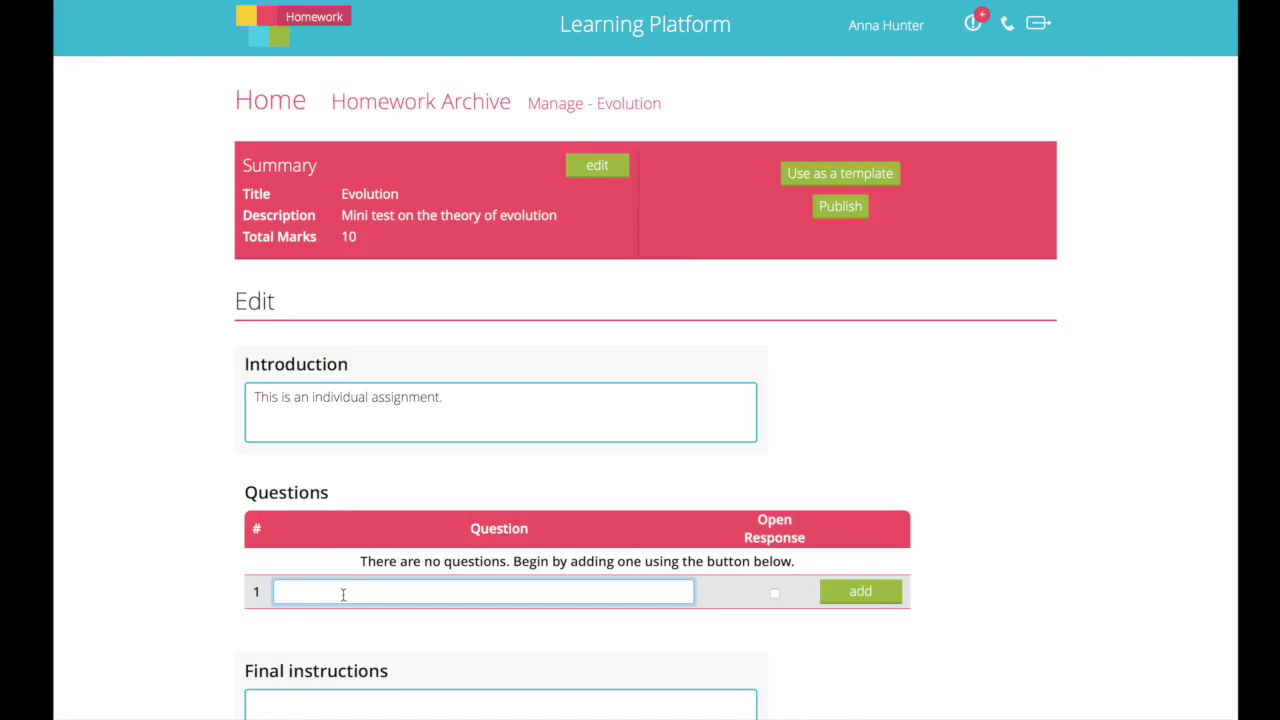
pyautogui.write("According to Darwin's theory of evolution, how do new species evolve?")
pyautogui.press('Right')
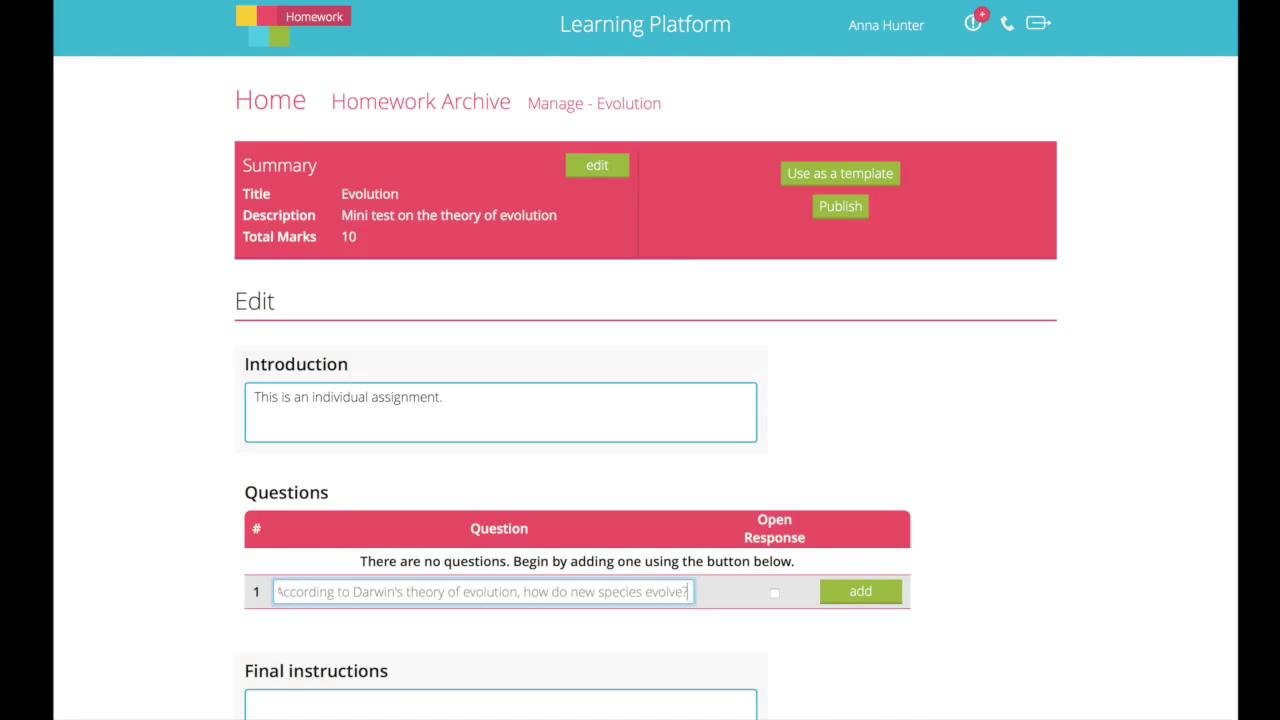
pyautogui.click(882, 594)
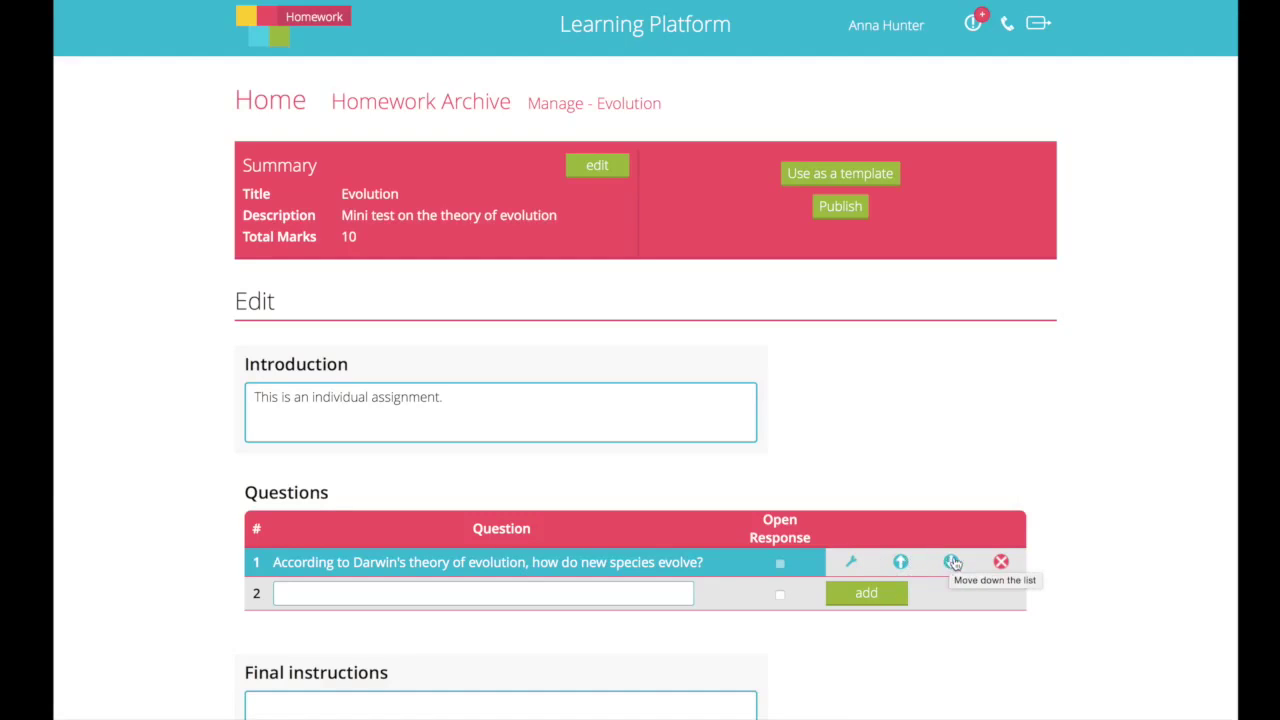
# - Open question 1 for editing and add "By artificial selection" as its first response choice
pyautogui.click(852, 565)
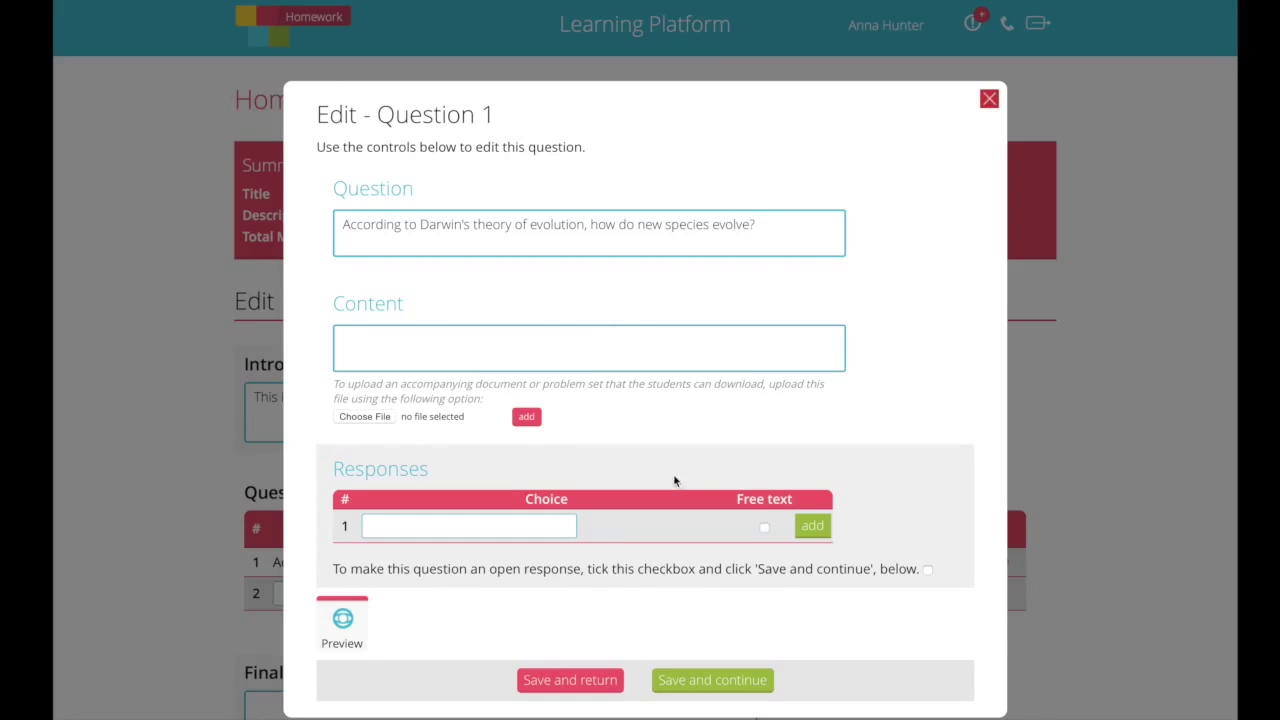
pyautogui.click(373, 416)
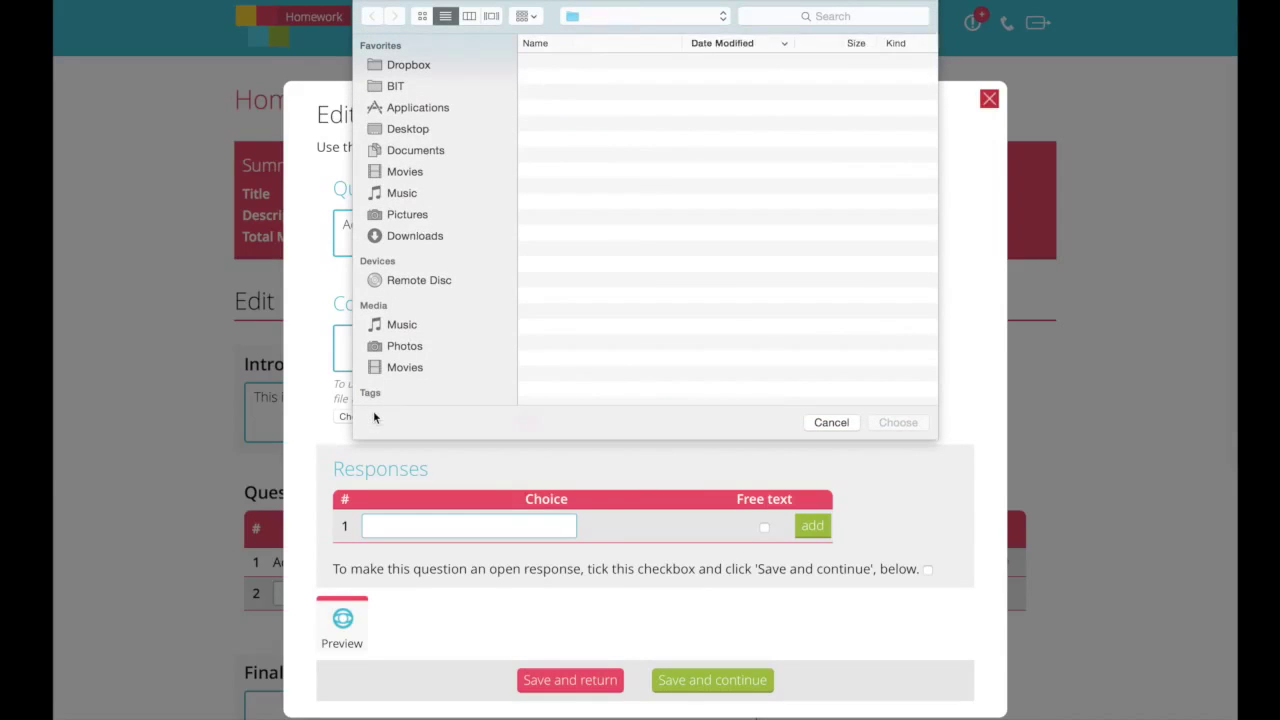
pyautogui.click(829, 422)
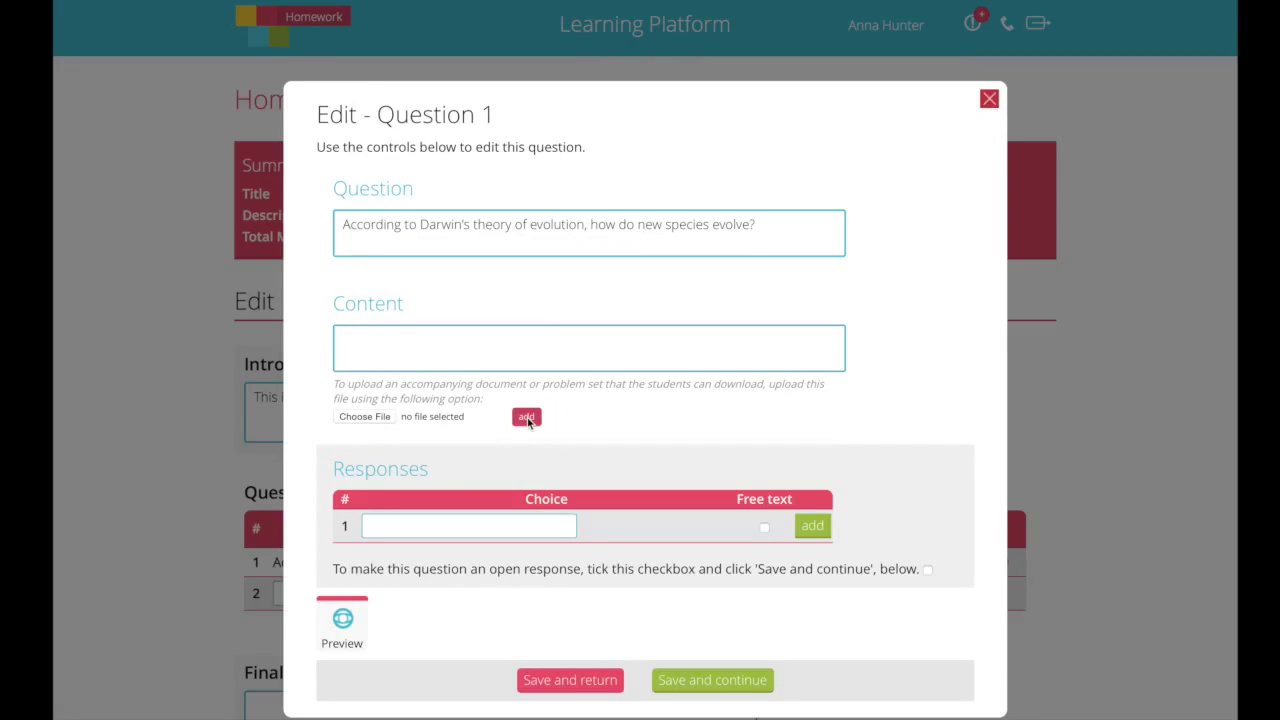
pyautogui.click(536, 527)
pyautogui.write('By artificial selection')
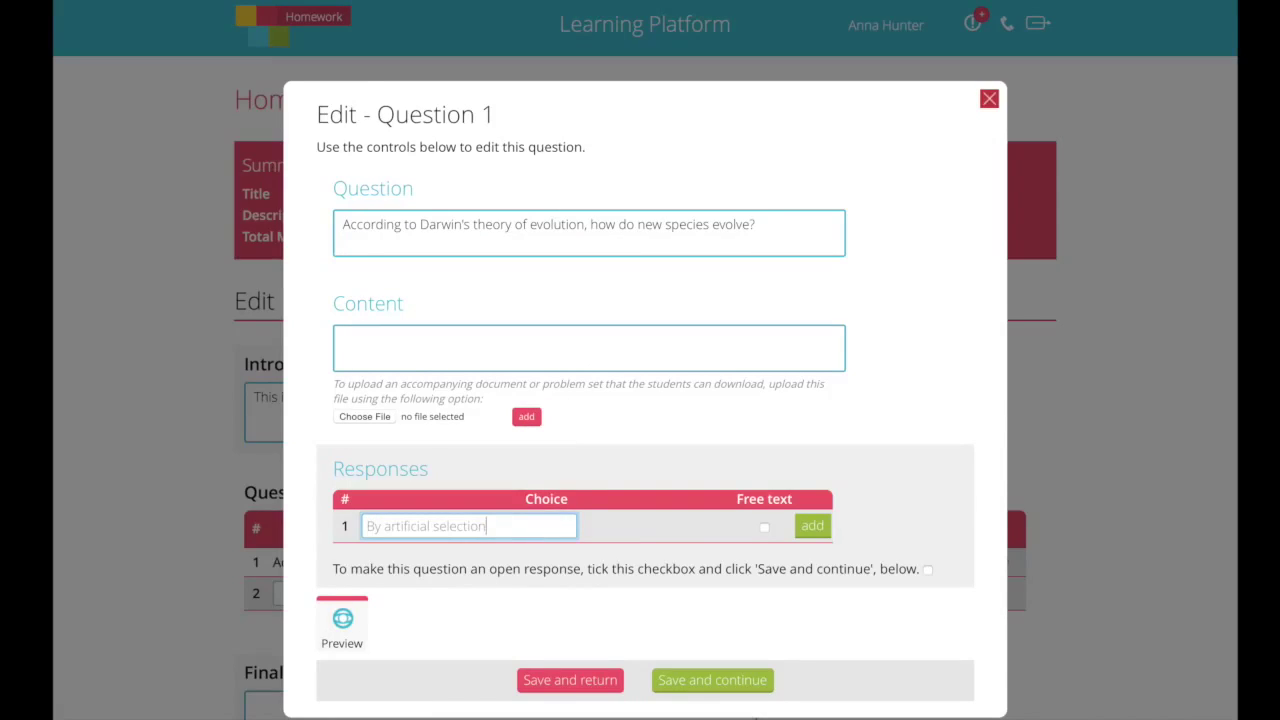
pyautogui.click(816, 527)
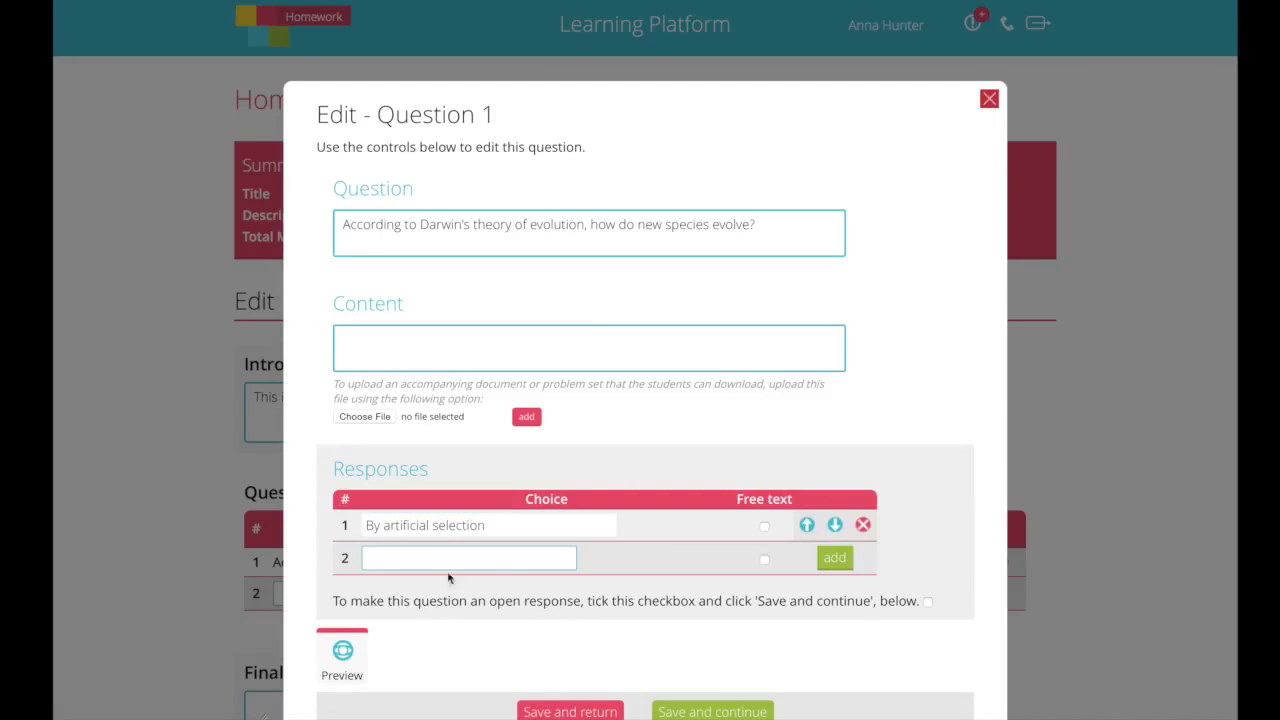
# - Add the responses "By natural selection" and "By unnatural selection", and move the unnatural selection response up one place
pyautogui.click(421, 559)
pyautogui.write('By natural selection')
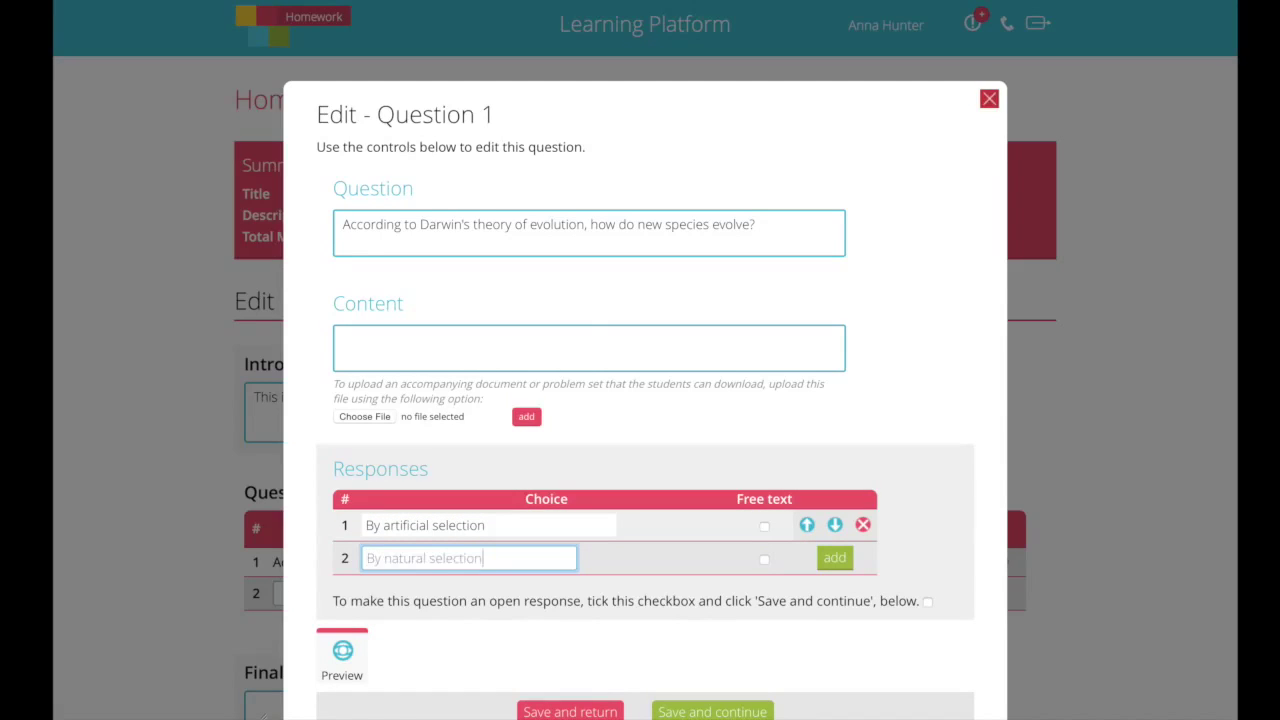
pyautogui.click(835, 558)
pyautogui.click(474, 590)
pyautogui.write('By unnatural selection')
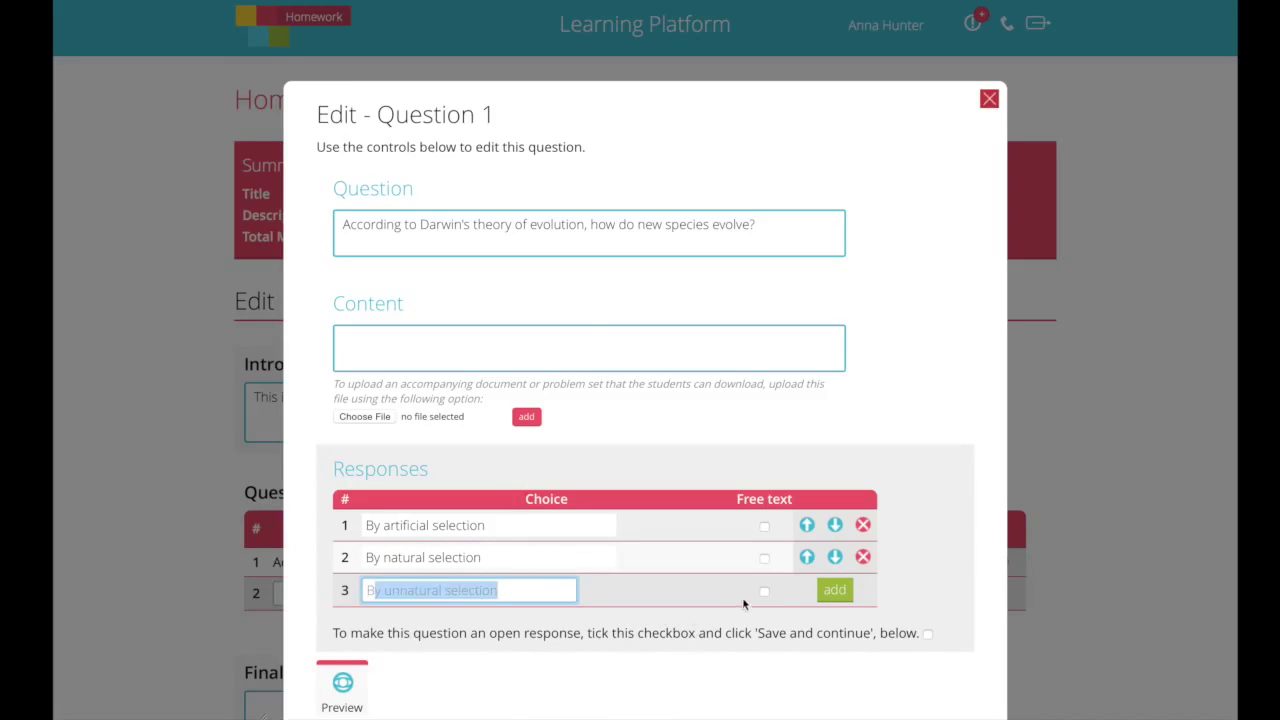
pyautogui.click(835, 591)
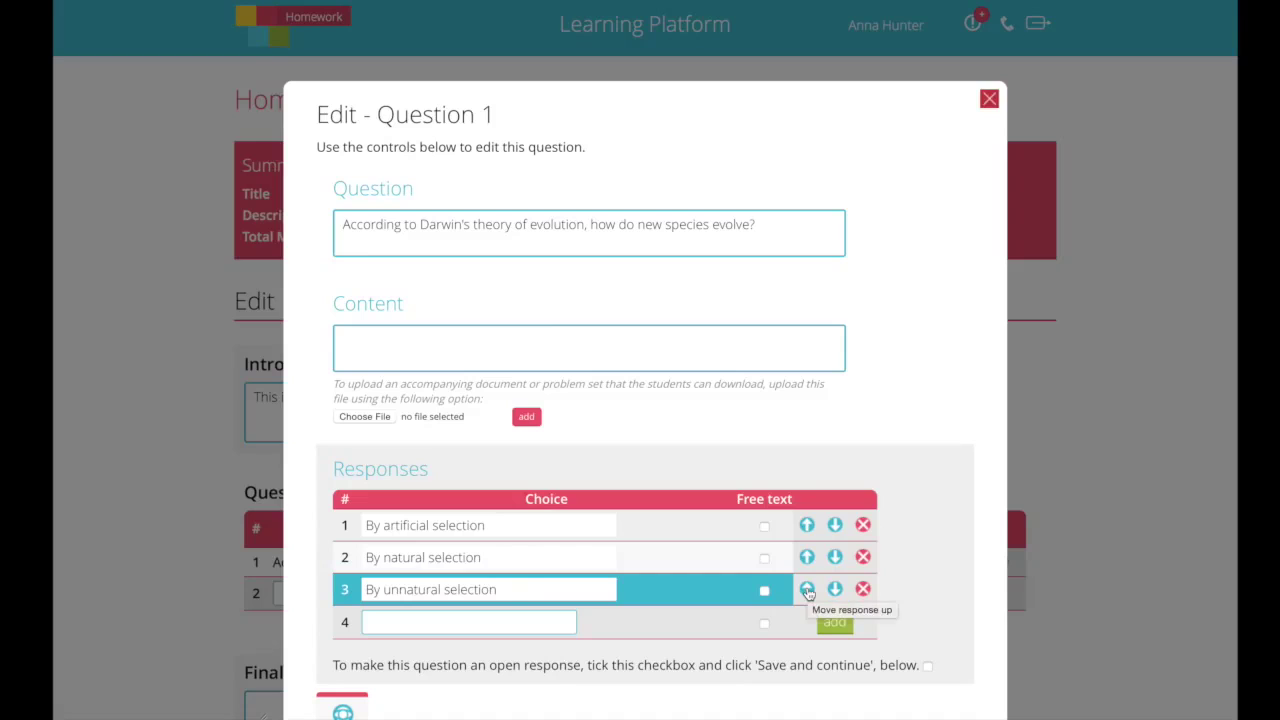
pyautogui.click(807, 589)
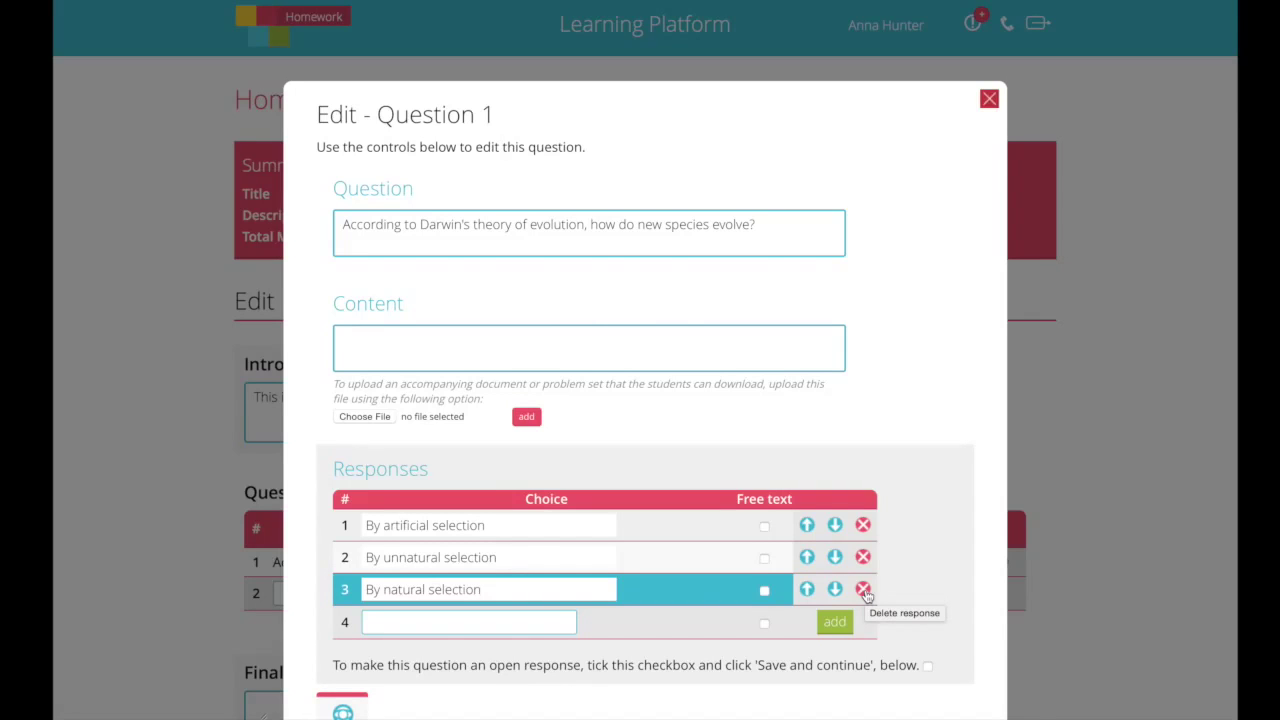
# - Preview question 1 with its response choices, close the preview, and save the question to return to the homework
pyautogui.scroll(-3, 866, 594)
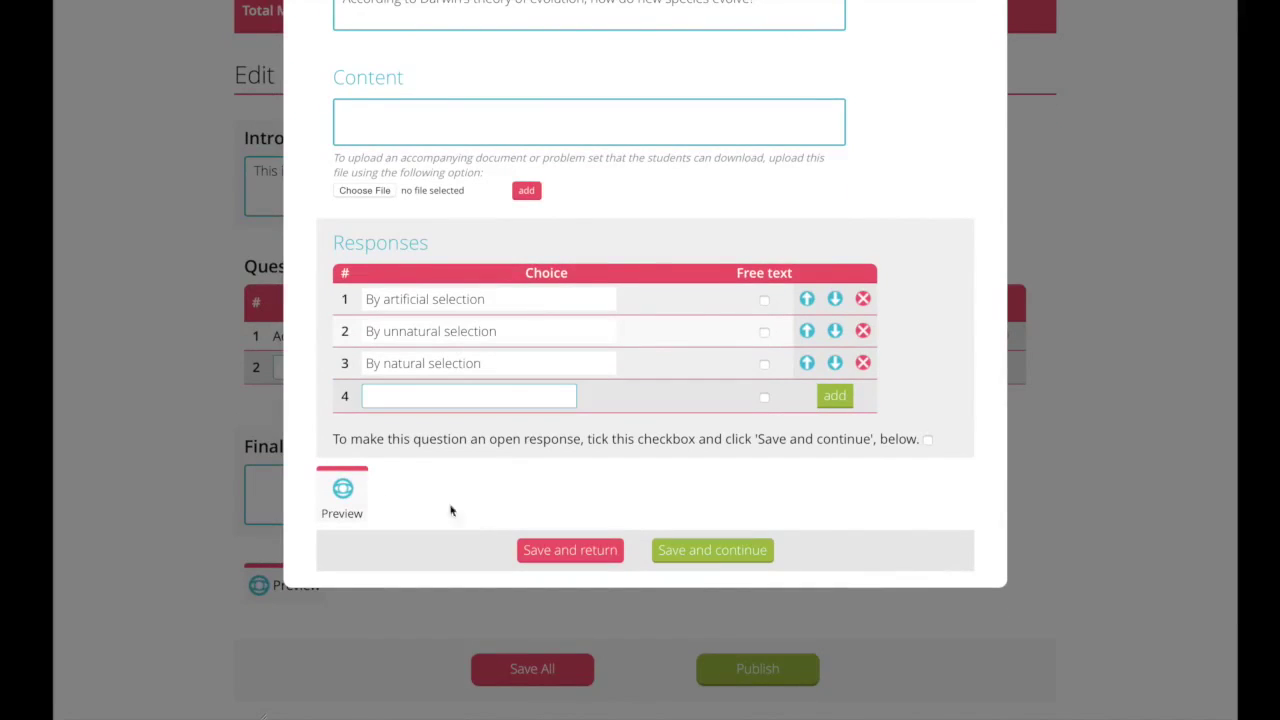
pyautogui.click(340, 492)
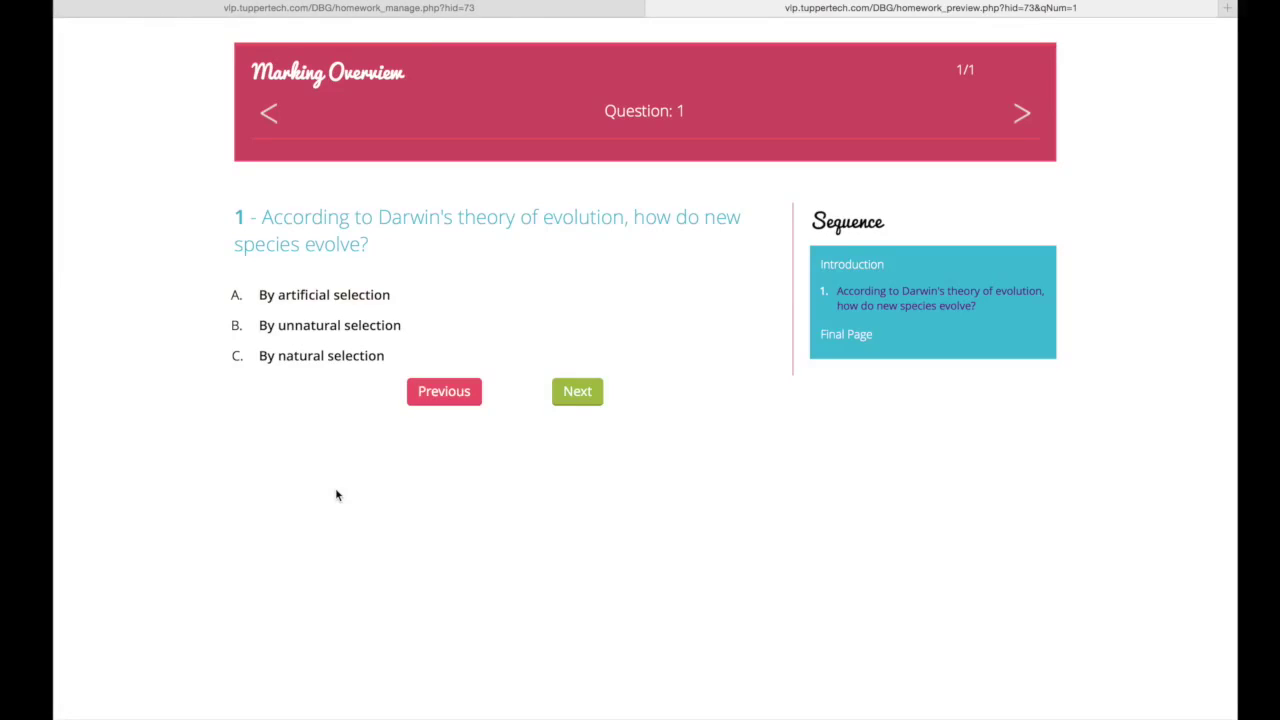
pyautogui.click(655, 10)
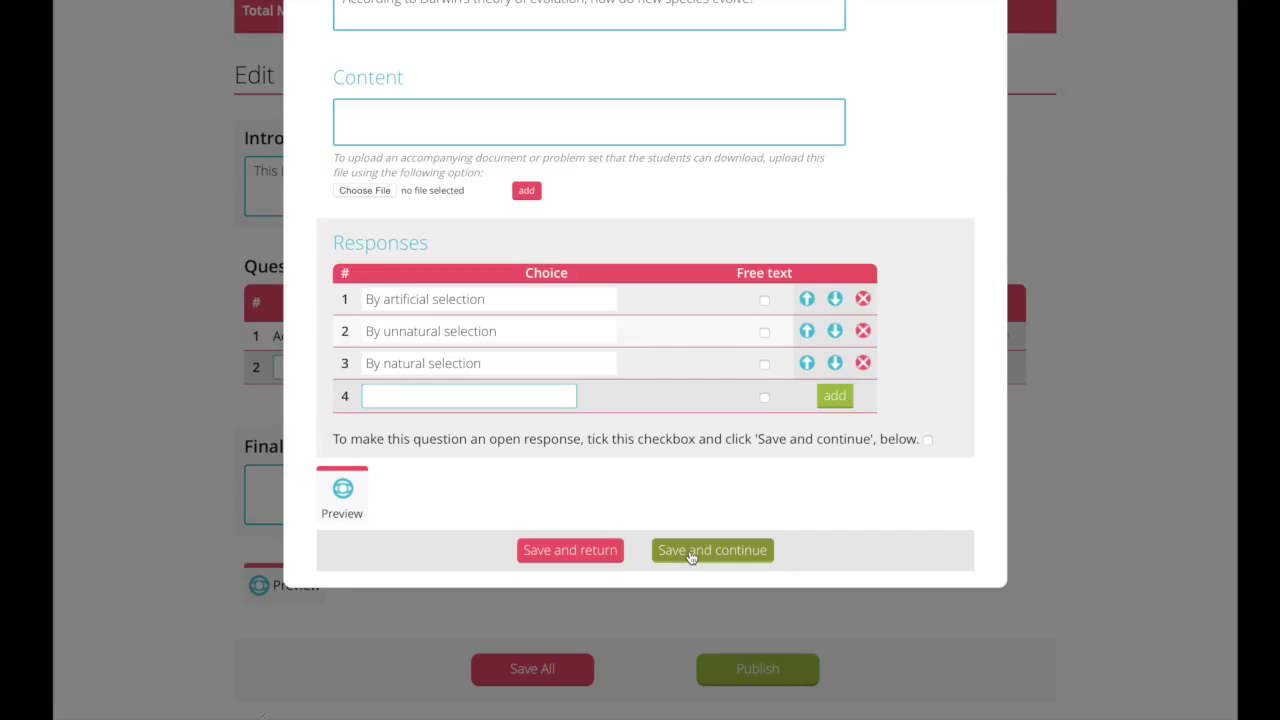
pyautogui.click(567, 552)
# - Add the open-response question "Provide one reason why Lamarck's theory of evolution was discredited?" as question 2
pyautogui.click(533, 597)
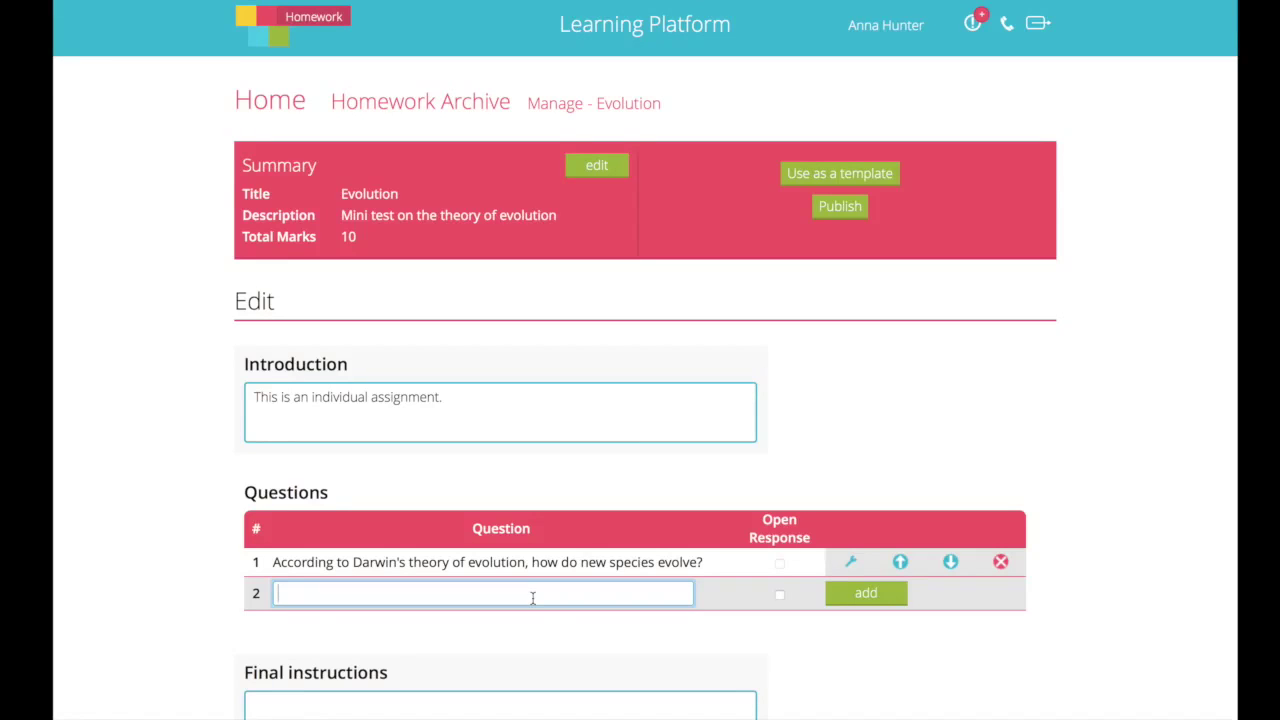
pyautogui.write('P')
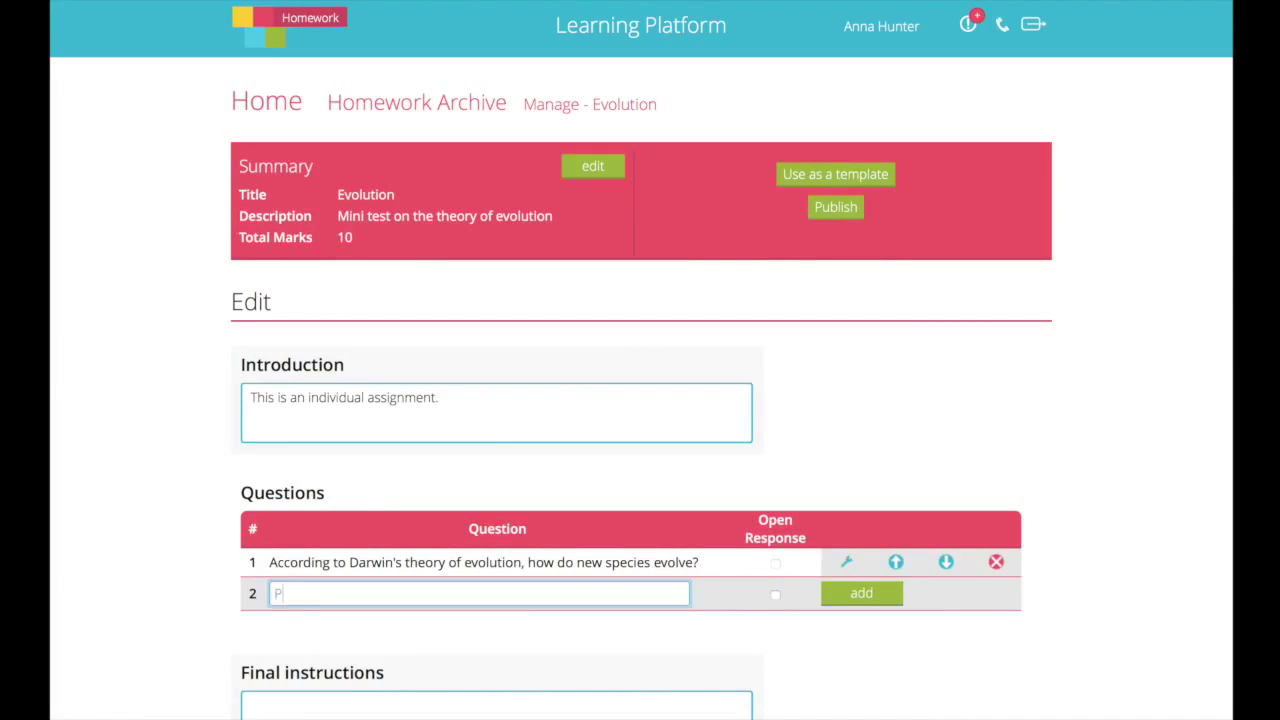
pyautogui.press('Right')
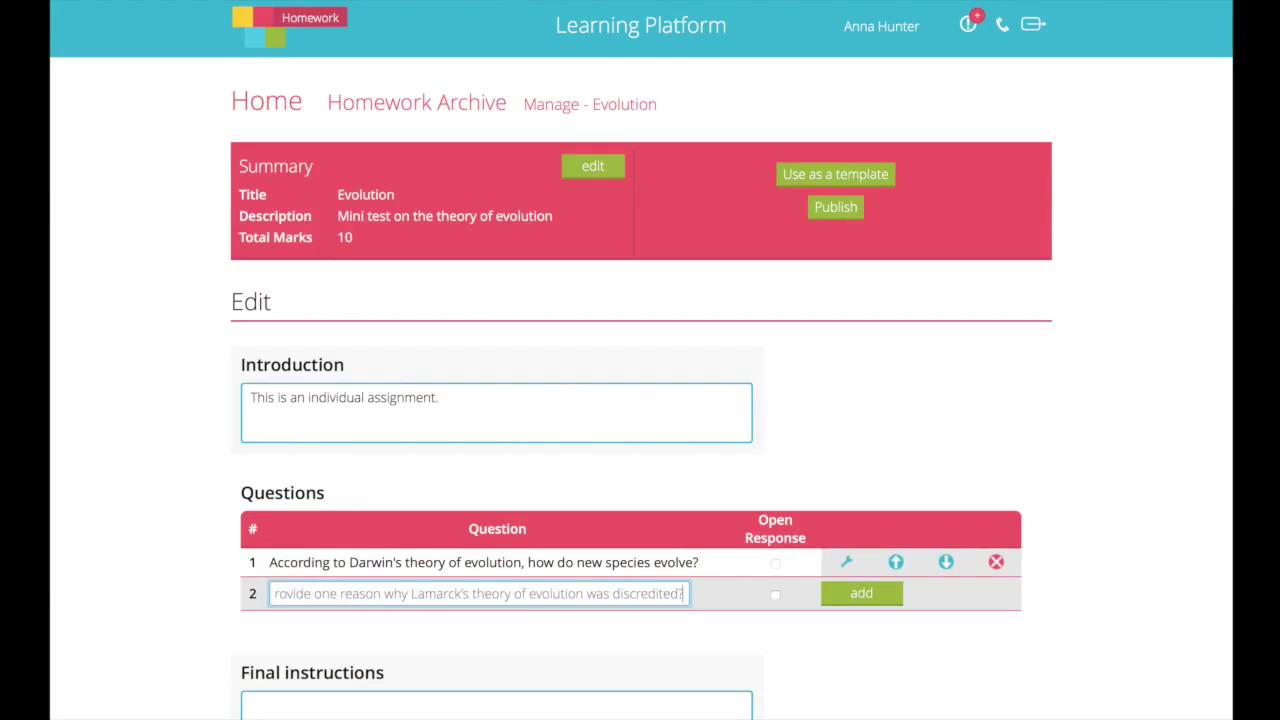
pyautogui.click(776, 595)
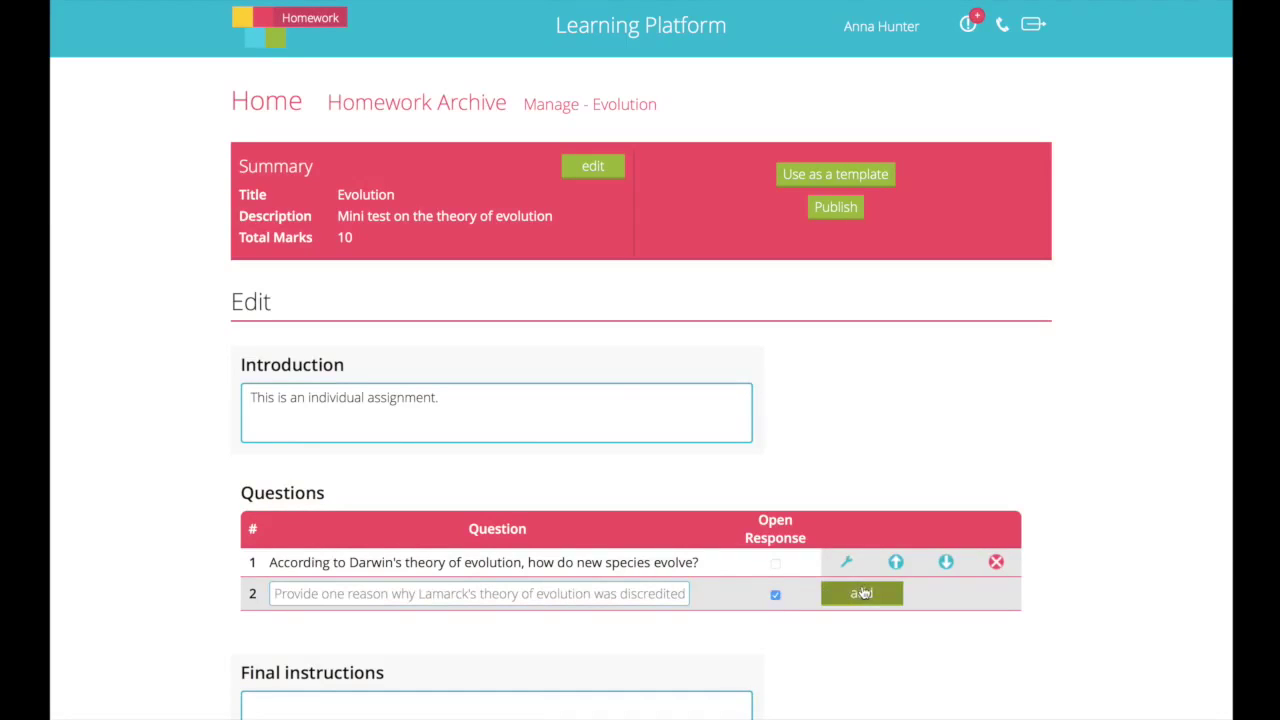
pyautogui.click(862, 593)
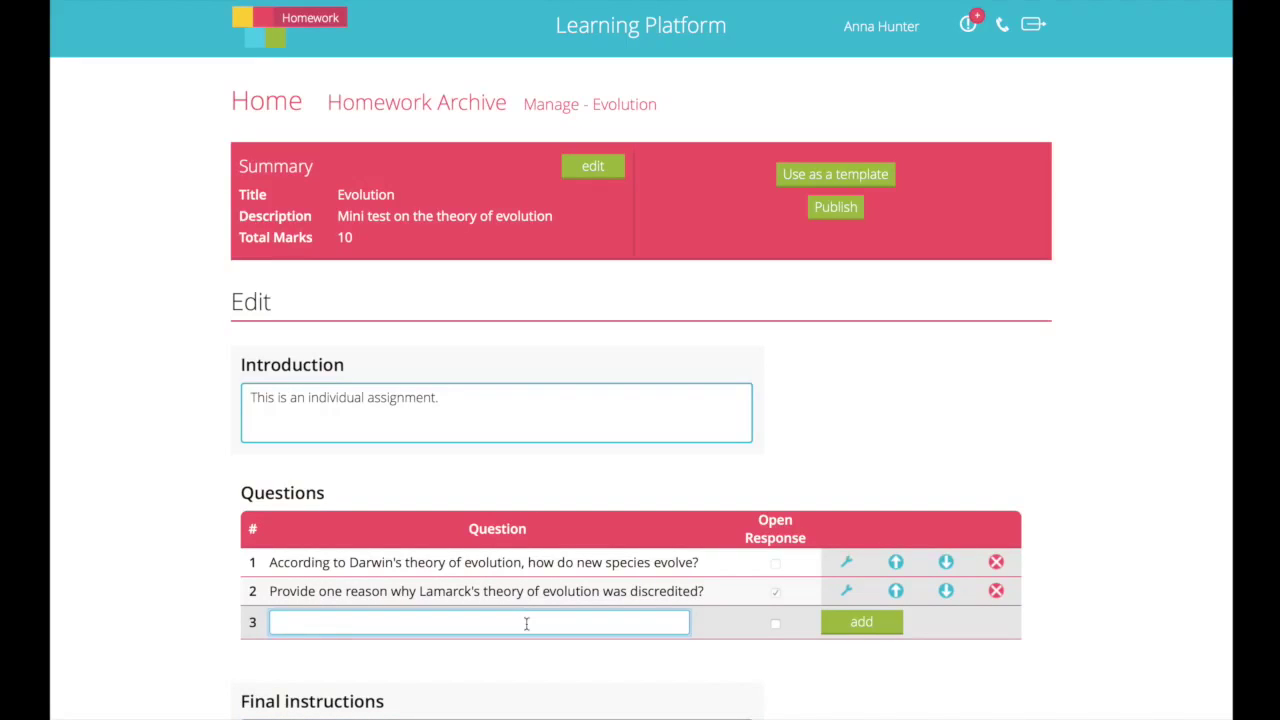
# - Add "Match the following types of speciation with the descriptions below" as question 3
pyautogui.write('M')
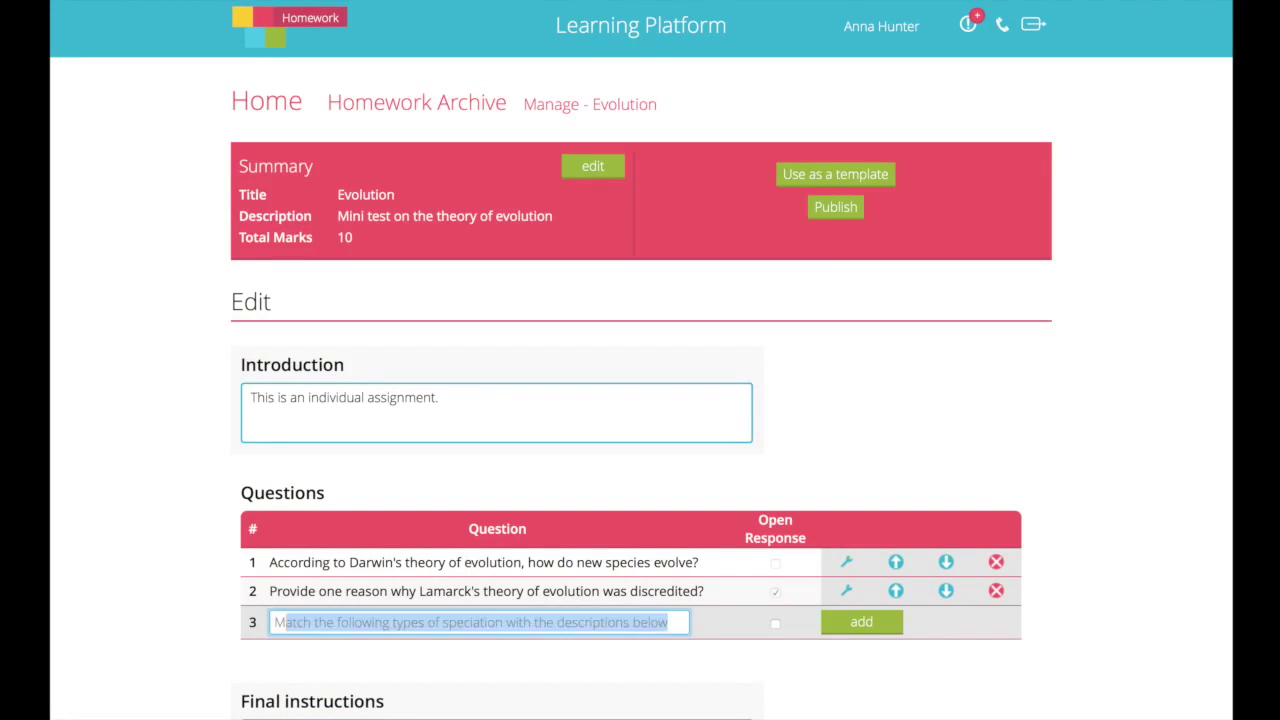
pyautogui.press('Right')
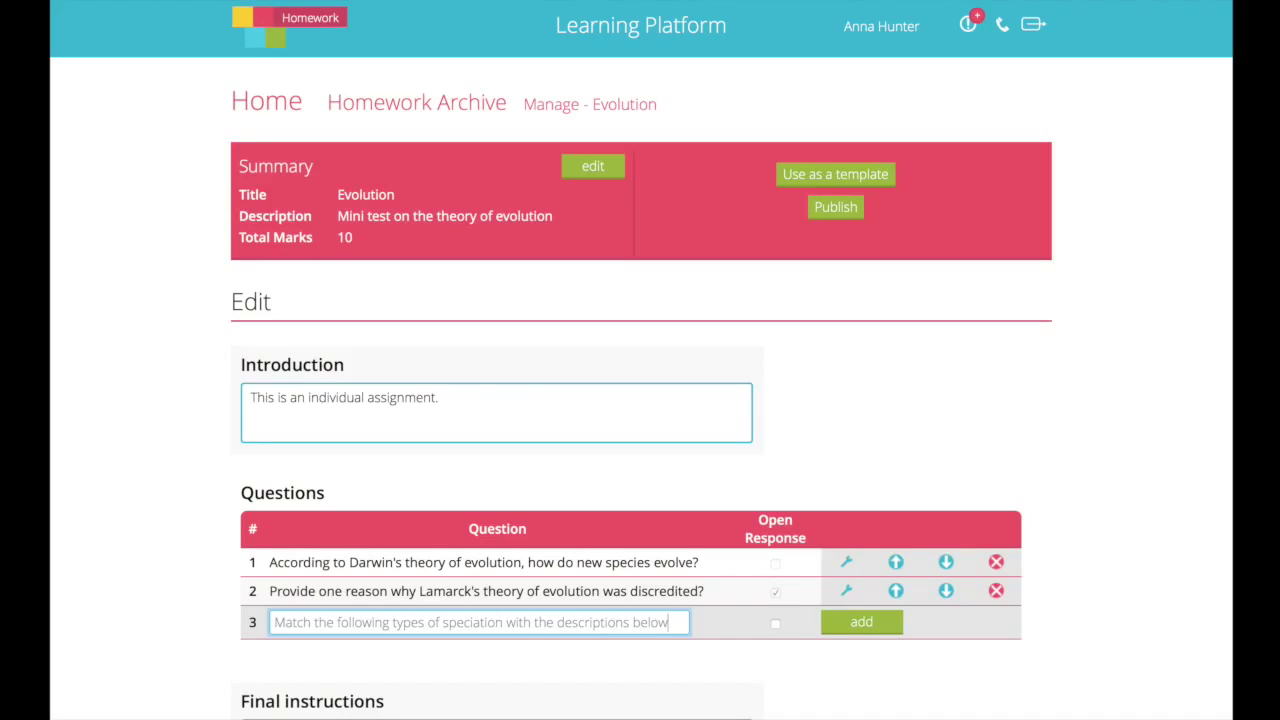
pyautogui.click(848, 622)
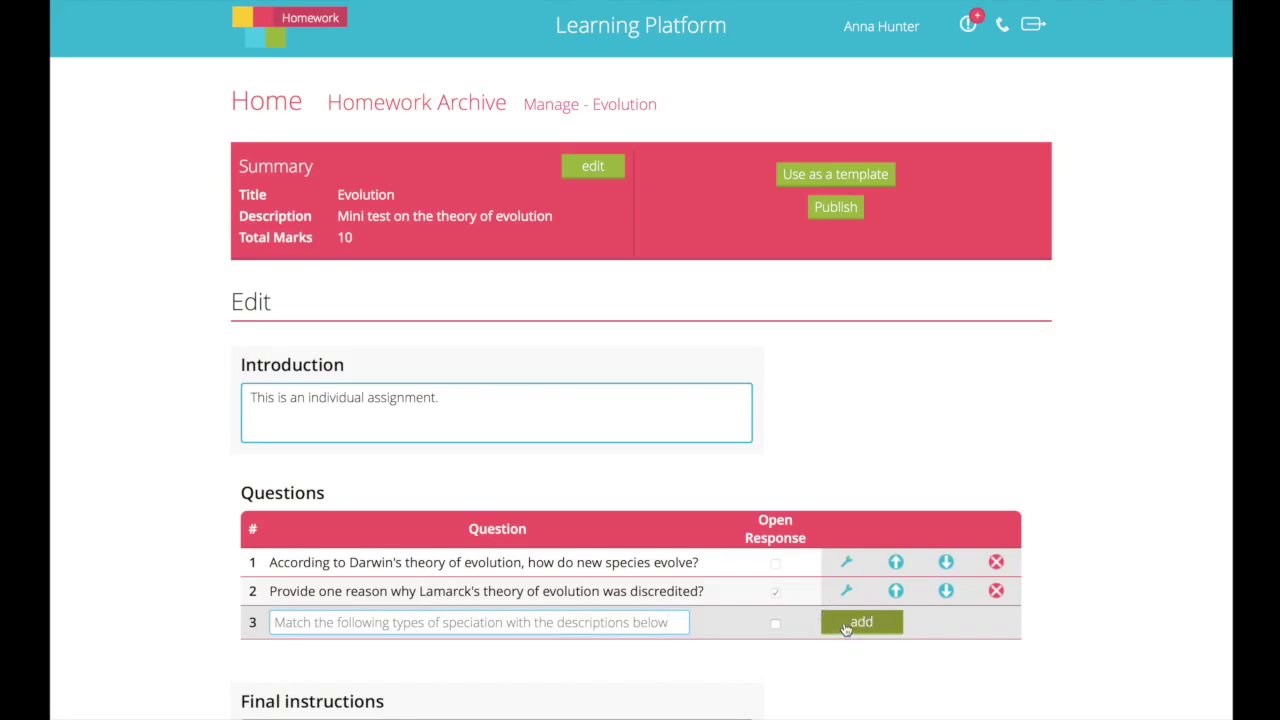
# - Submit the speciation matching question and enter "Allopatric speciation", "Sympatric speciation" and "Cataclysmic speciation" on separate lines as its content
pyautogui.click(846, 621)
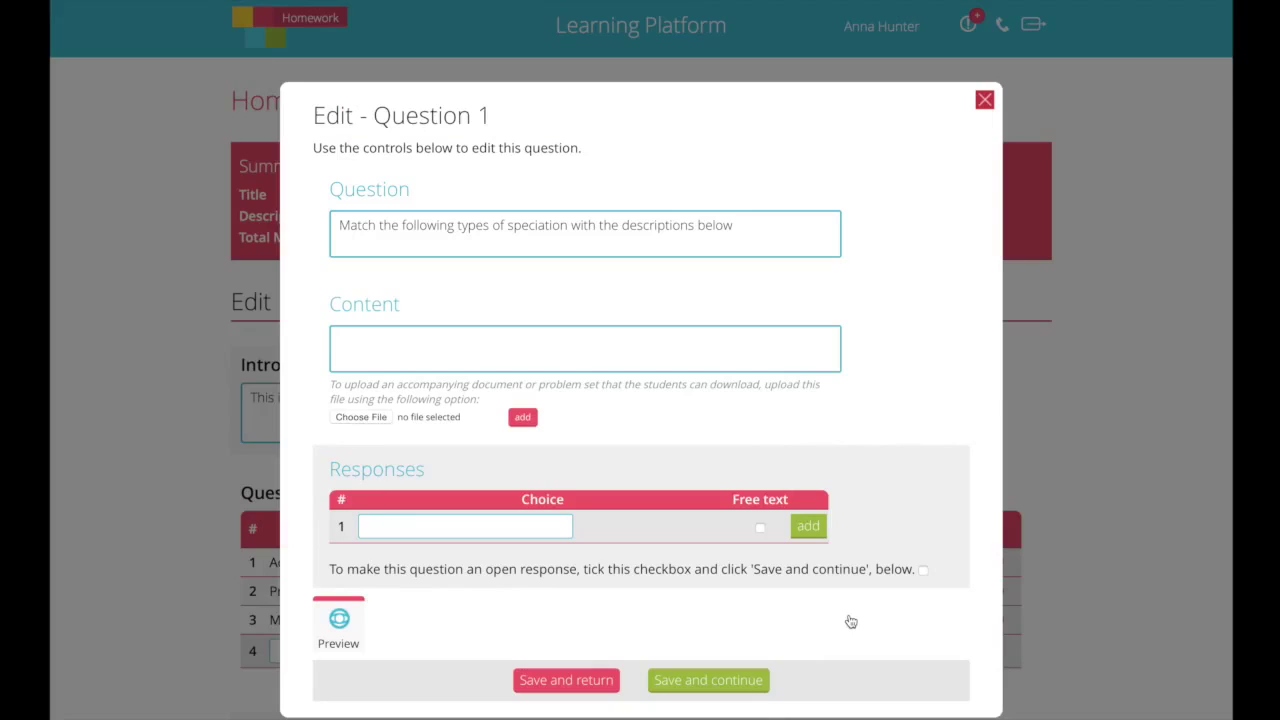
pyautogui.click(534, 338)
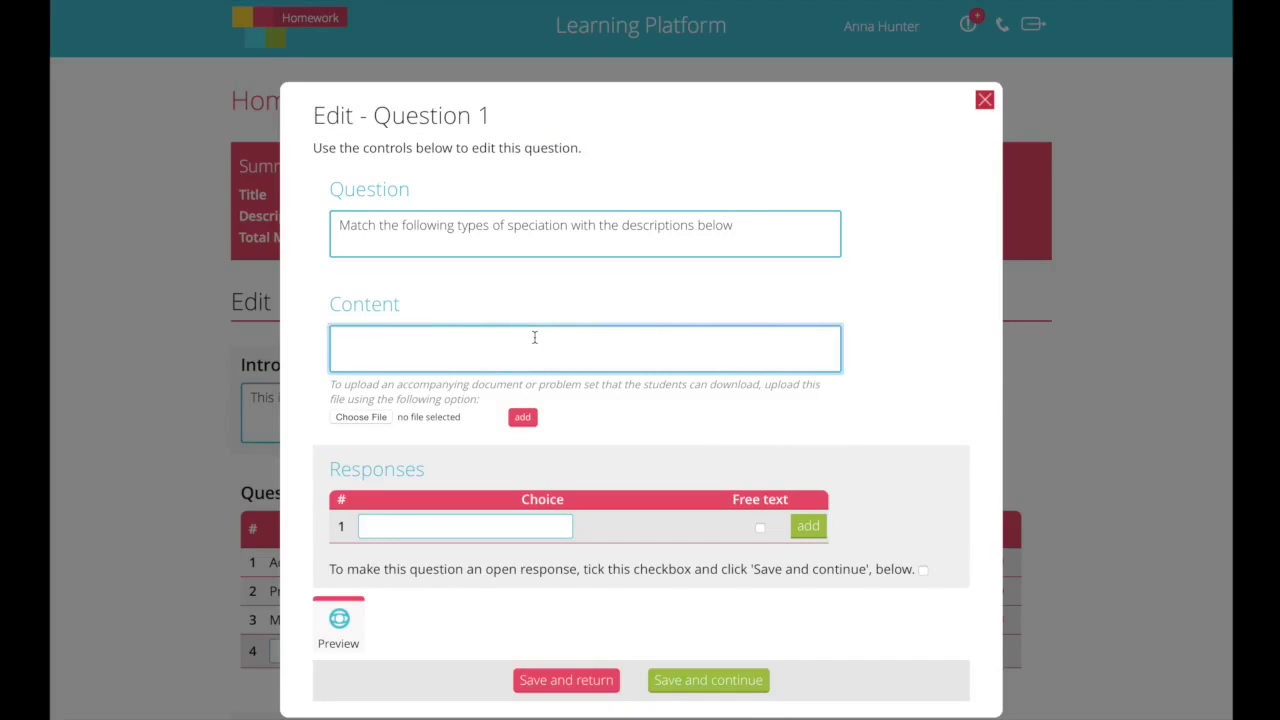
pyautogui.write('Allopatric speciation Sympatric speciation Cladogenic speciation')
pyautogui.scroll(2, 534, 345)
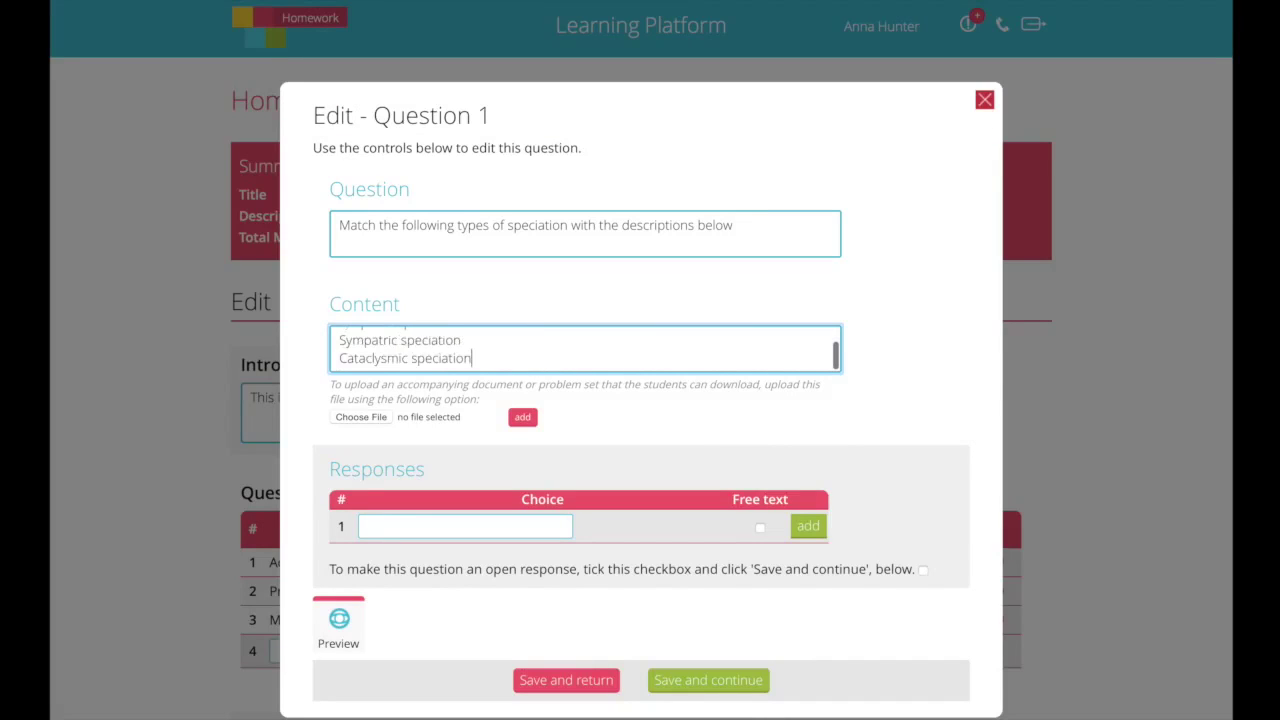
# - Add the free-text response "Two populations isolated from each other to an extent that prevents or interferes with genetic interchange"
pyautogui.click(474, 524)
pyautogui.write('interferes with genetic interchange')
pyautogui.click(760, 527)
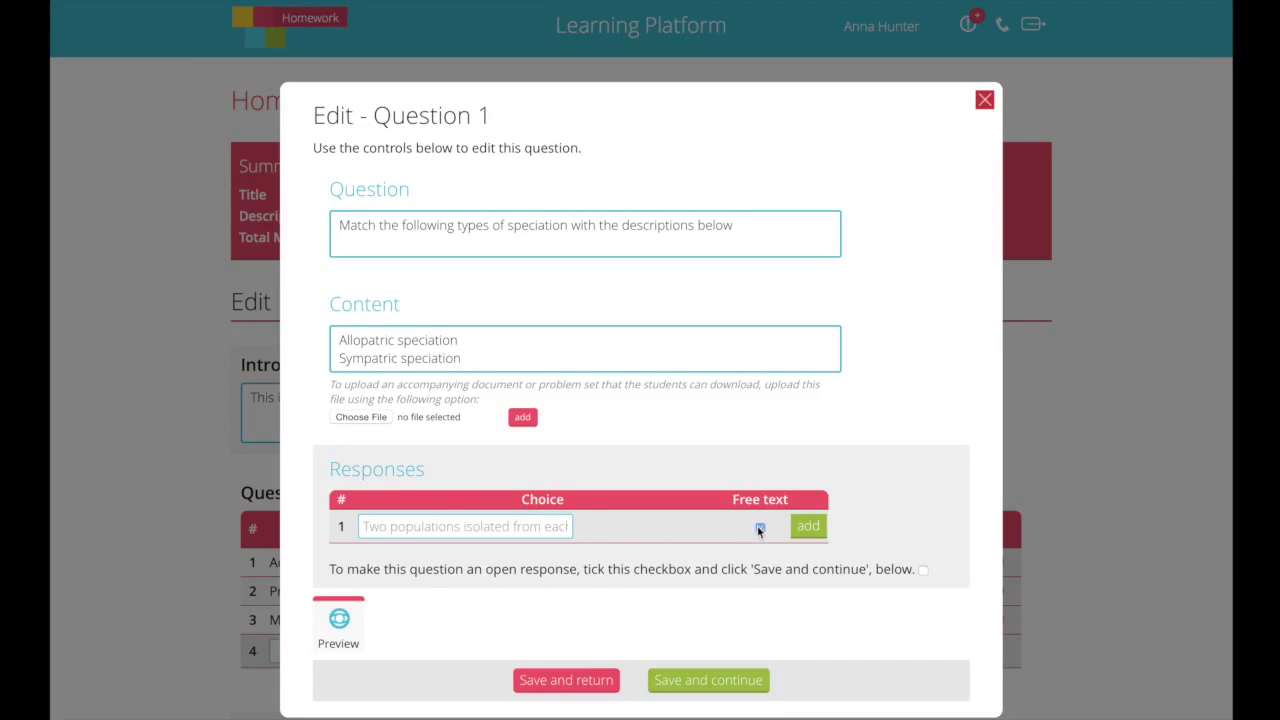
pyautogui.click(808, 527)
# - Add "New species evolve from a single ancestral species while inhabiting the same geographic region." as the second response, with free text enabled
pyautogui.click(492, 560)
pyautogui.hotkey('ctrl', 'v')
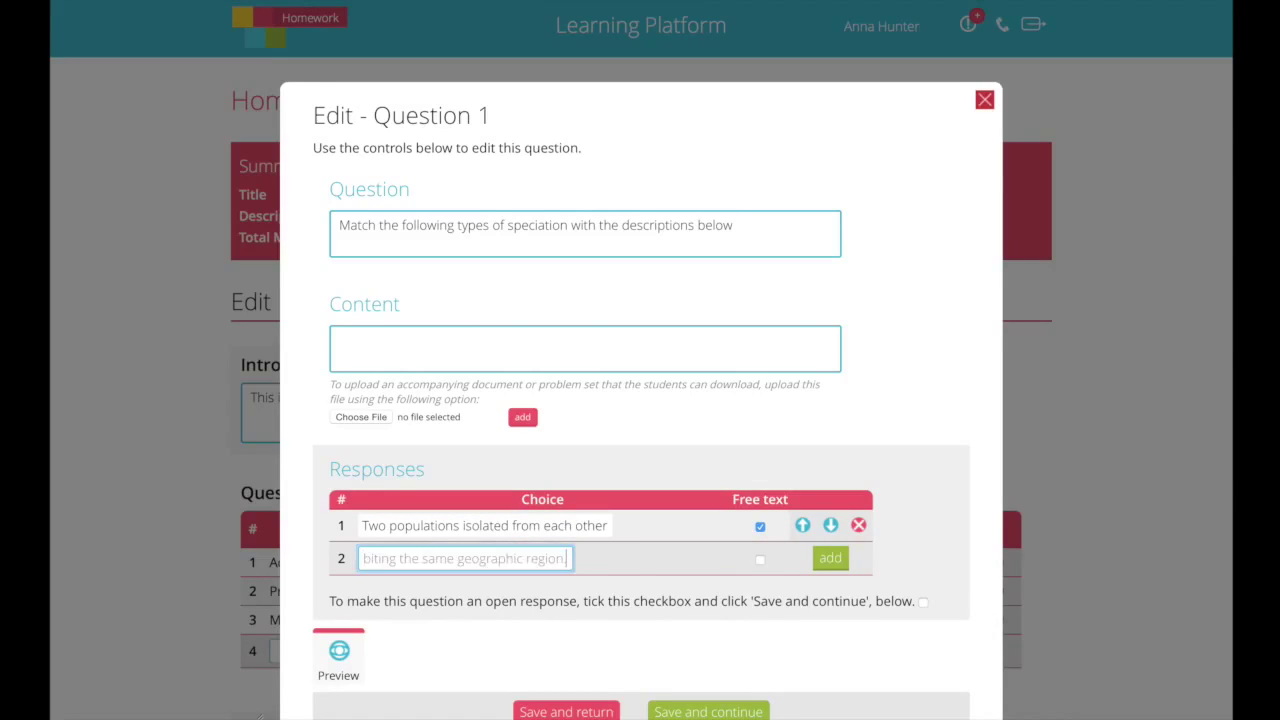
pyautogui.click(760, 560)
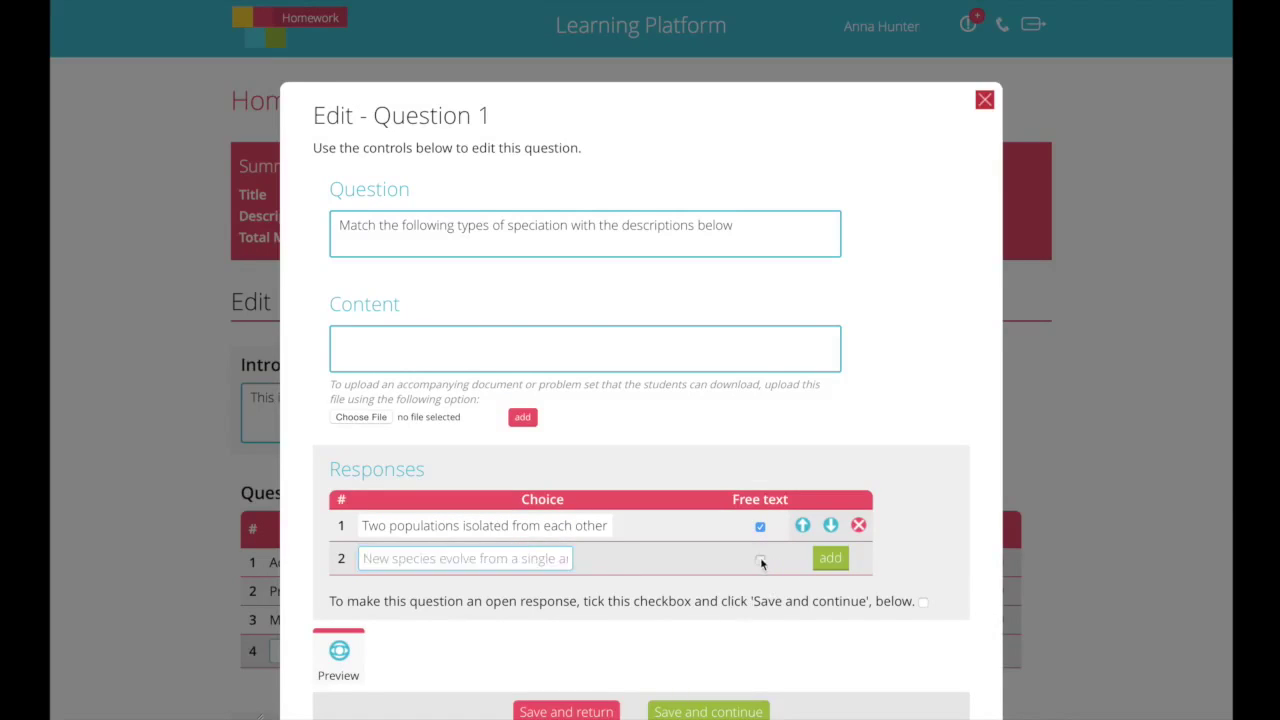
pyautogui.click(830, 558)
# - Add "Speciation that occurs during a short time in the geological time line" as the third response, with free text enabled
pyautogui.click(406, 590)
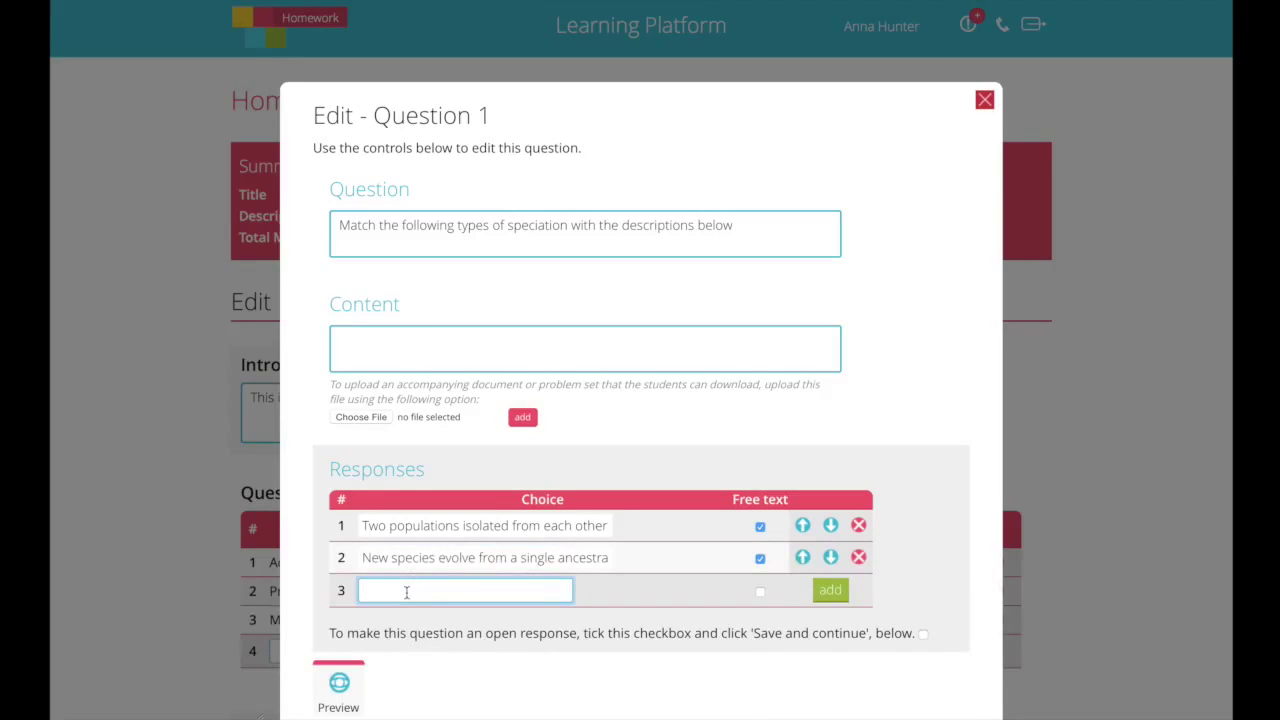
pyautogui.hotkey('ctrl', 'v')
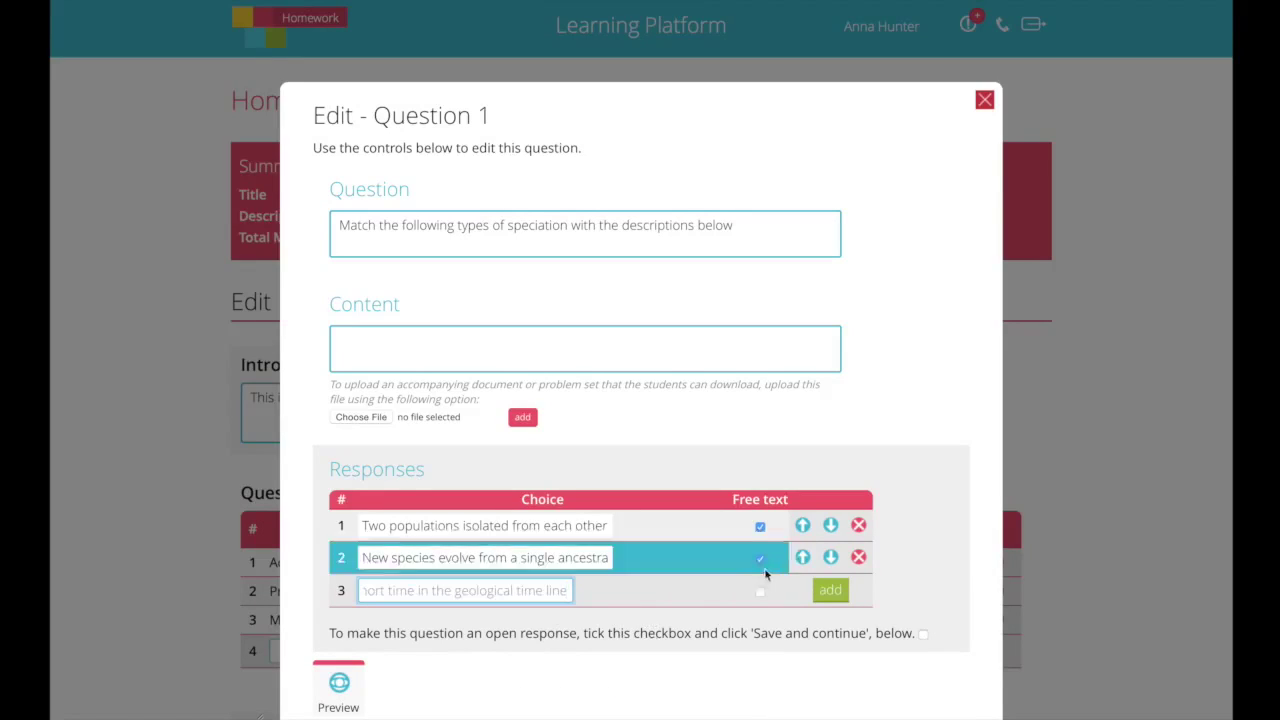
pyautogui.click(760, 591)
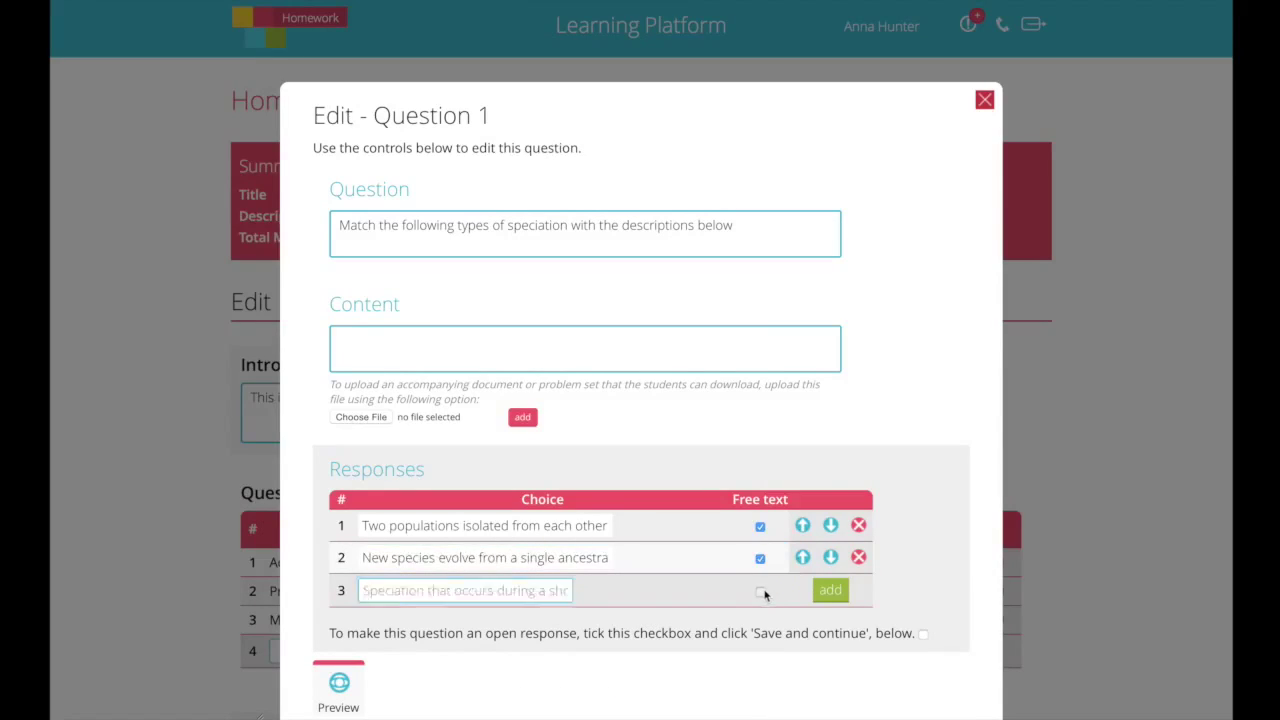
pyautogui.click(825, 592)
# - Preview the speciation question with its free-text responses, leave the preview, and save the question to return to the homework
pyautogui.scroll(-1, 508, 663)
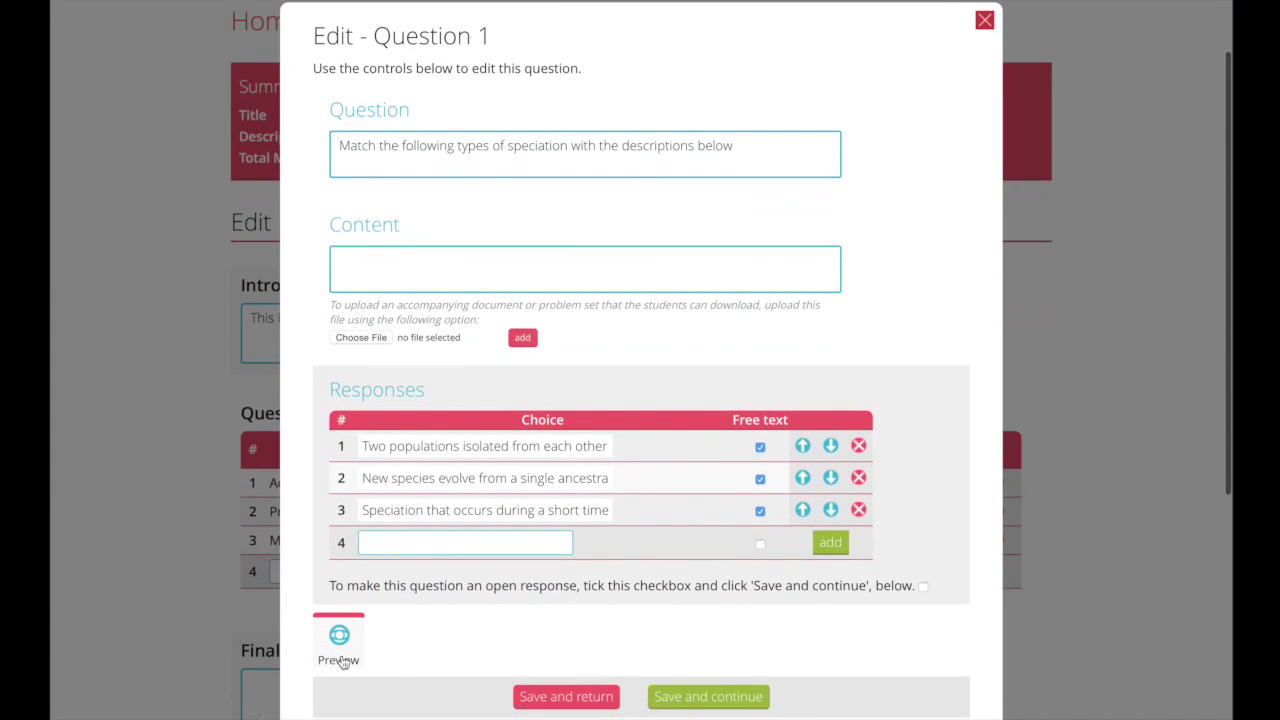
pyautogui.click(336, 645)
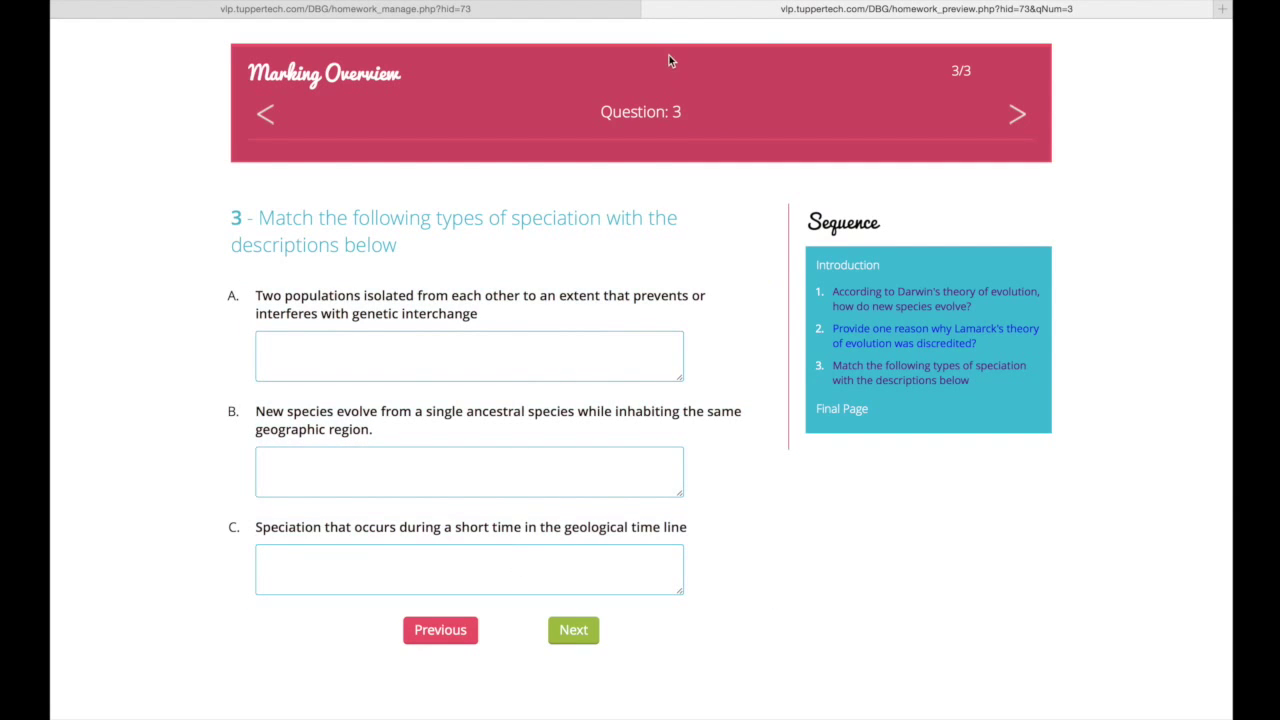
pyautogui.click(651, 10)
pyautogui.scroll(-3, 628, 205)
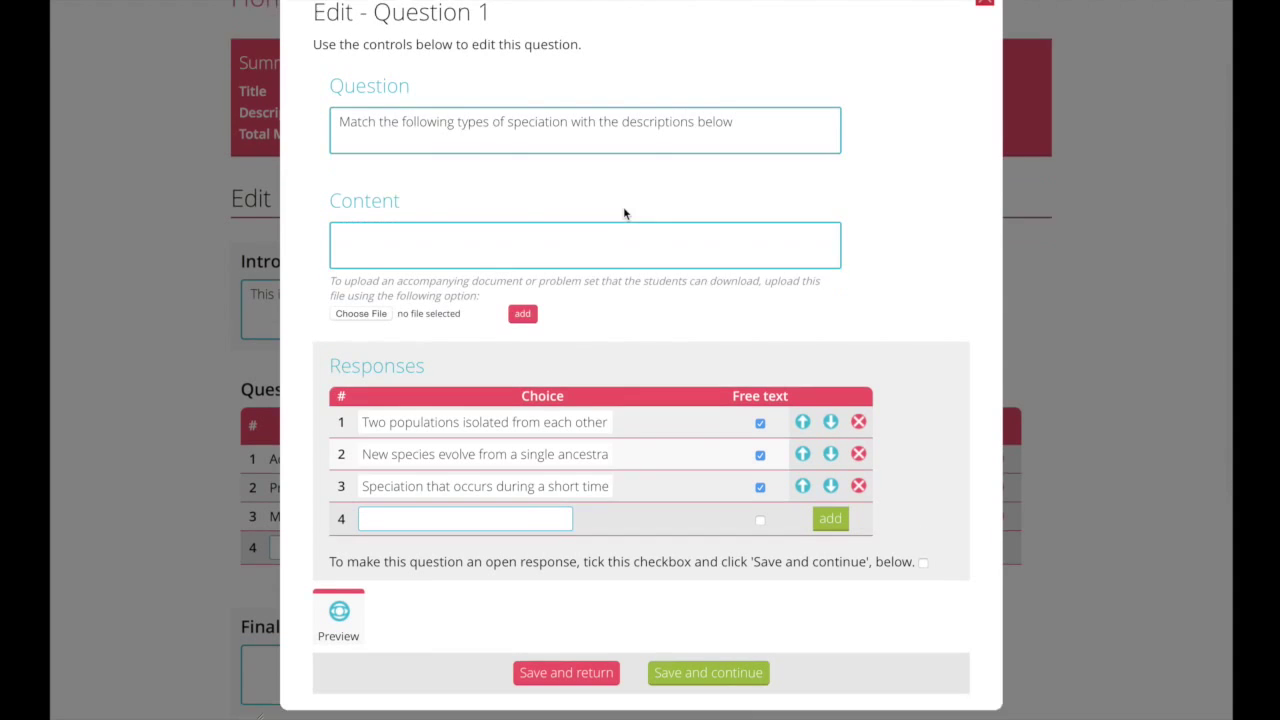
pyautogui.click(566, 457)
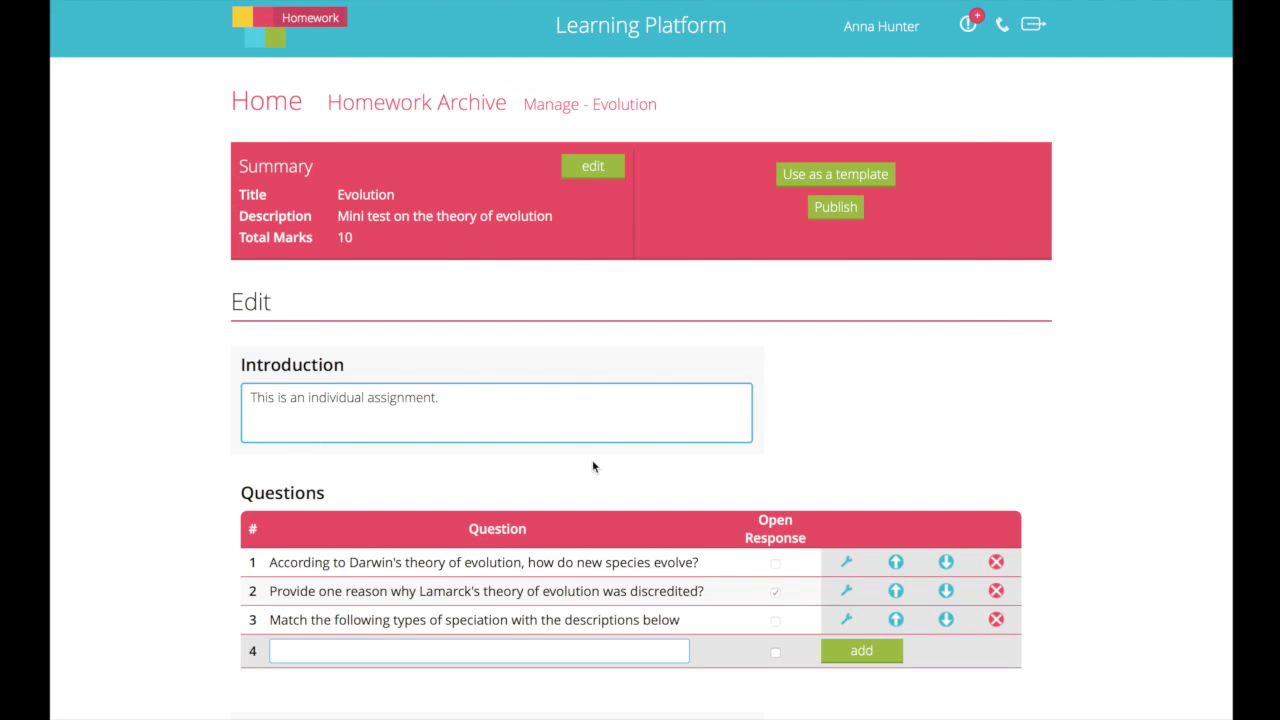
# - Enter "Good luck!" as the homework's final instructions and save the whole homework
pyautogui.scroll(-3, 593, 466)
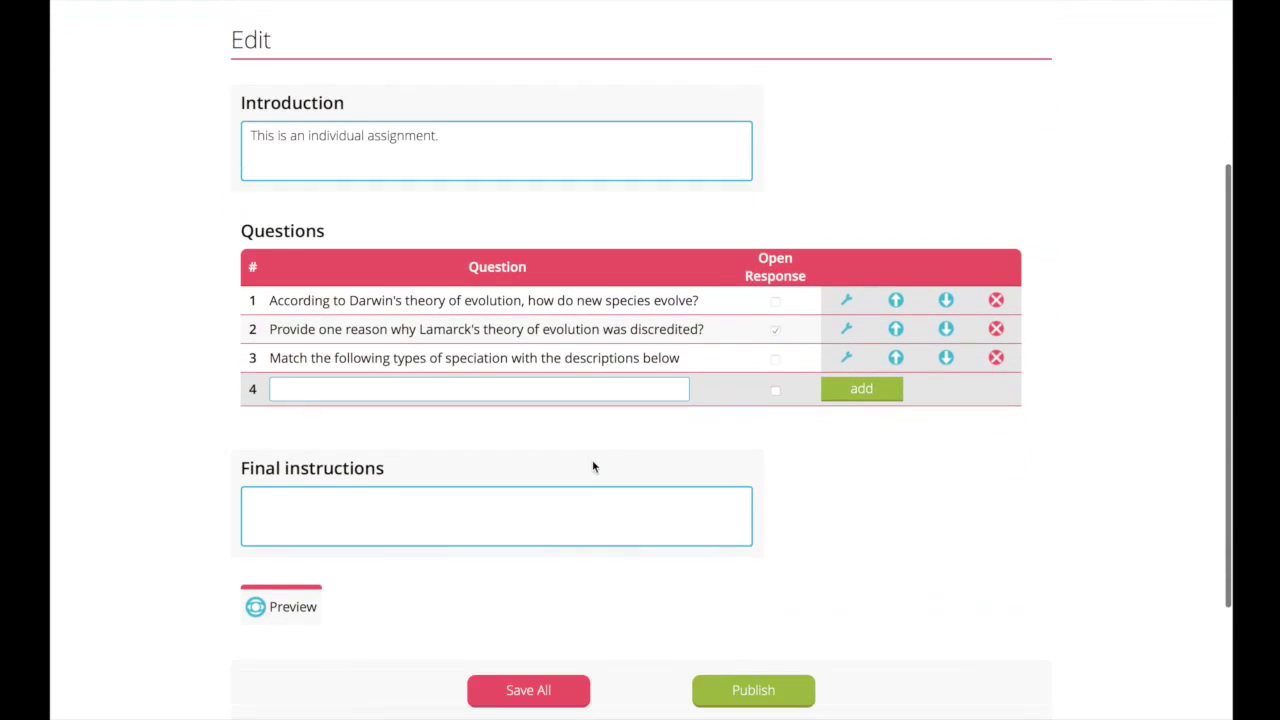
pyautogui.click(485, 499)
pyautogui.write('Good luck!')
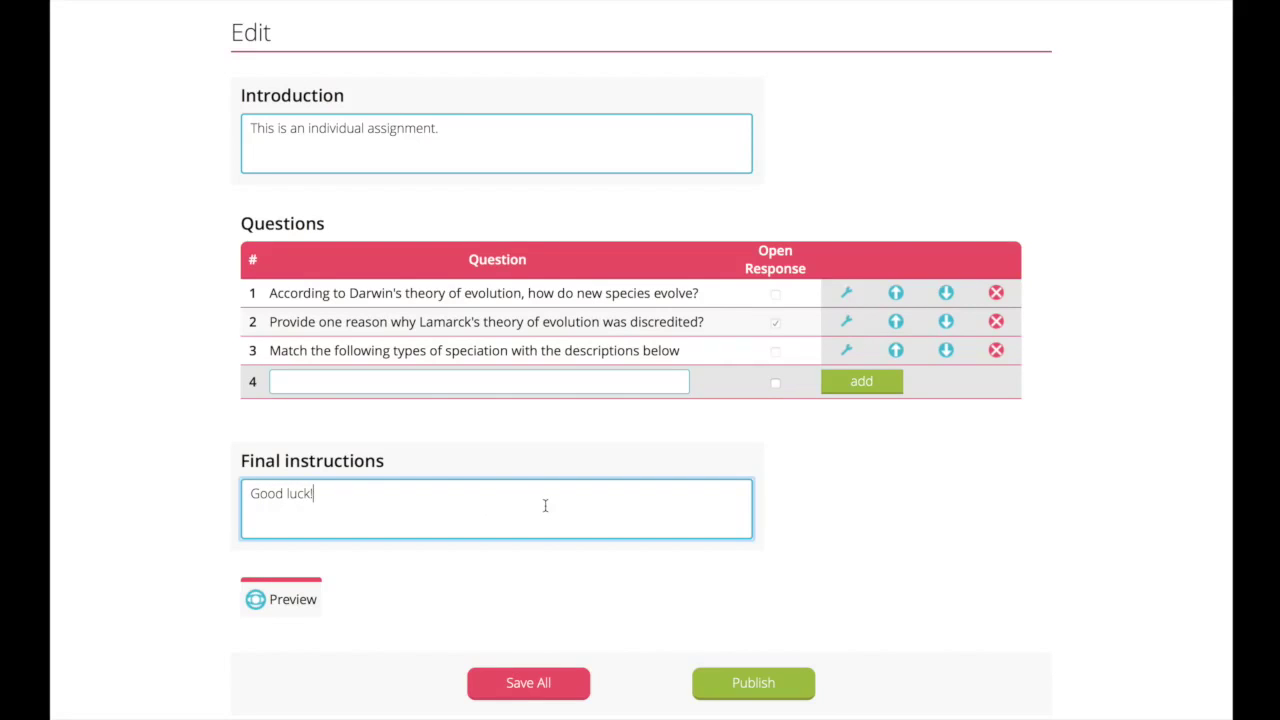
pyautogui.click(547, 685)
pyautogui.scroll(-5, 546, 686)
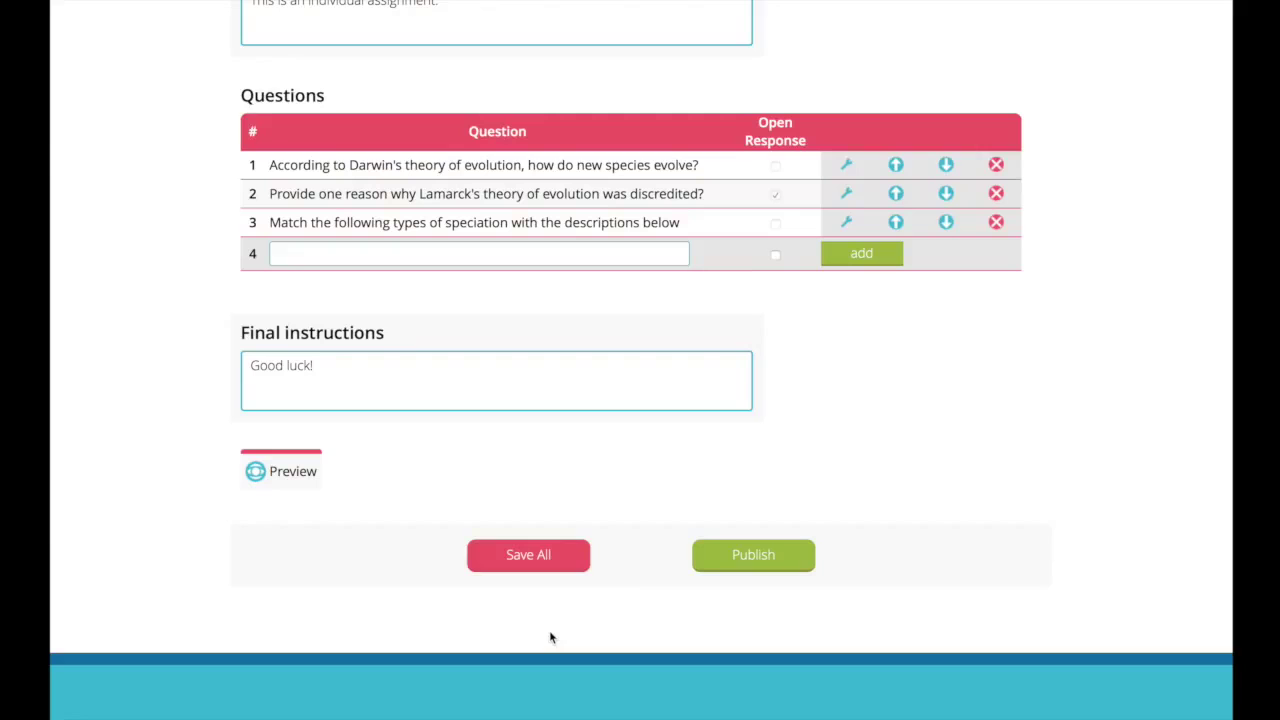
# - Publish the homework to the class Science B with the deadline 15-11-2014
pyautogui.click(732, 563)
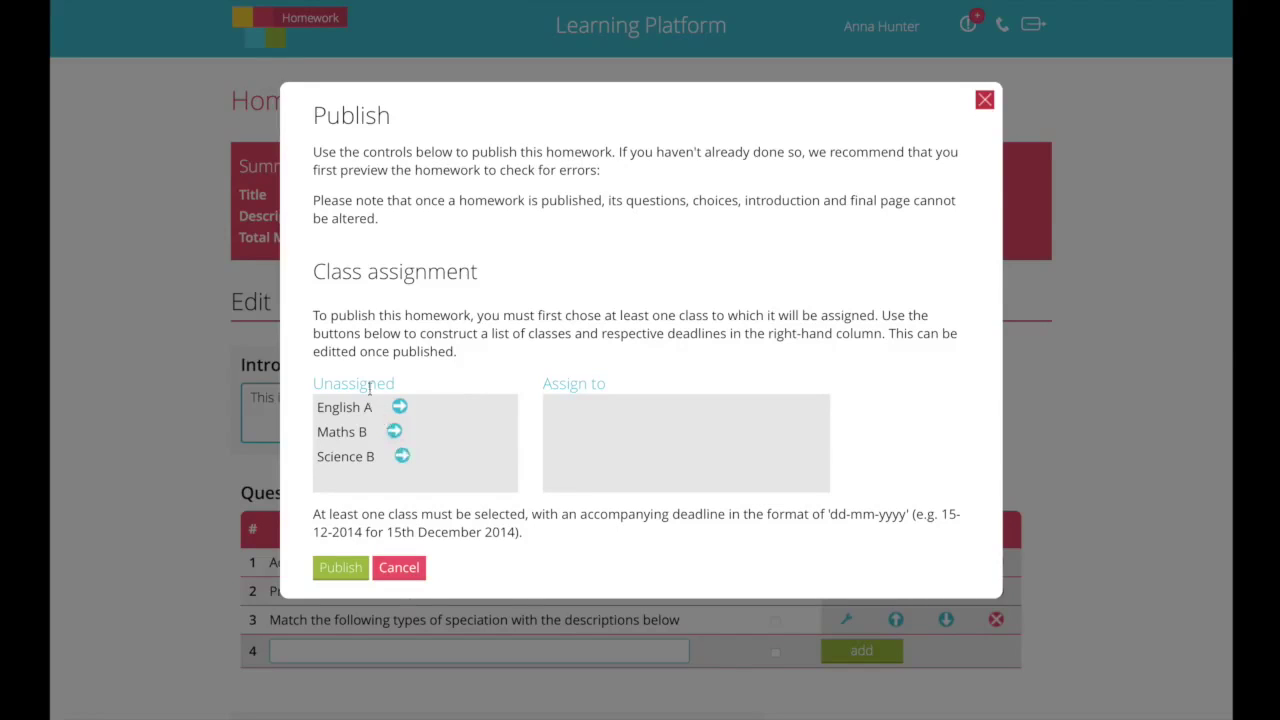
pyautogui.click(402, 457)
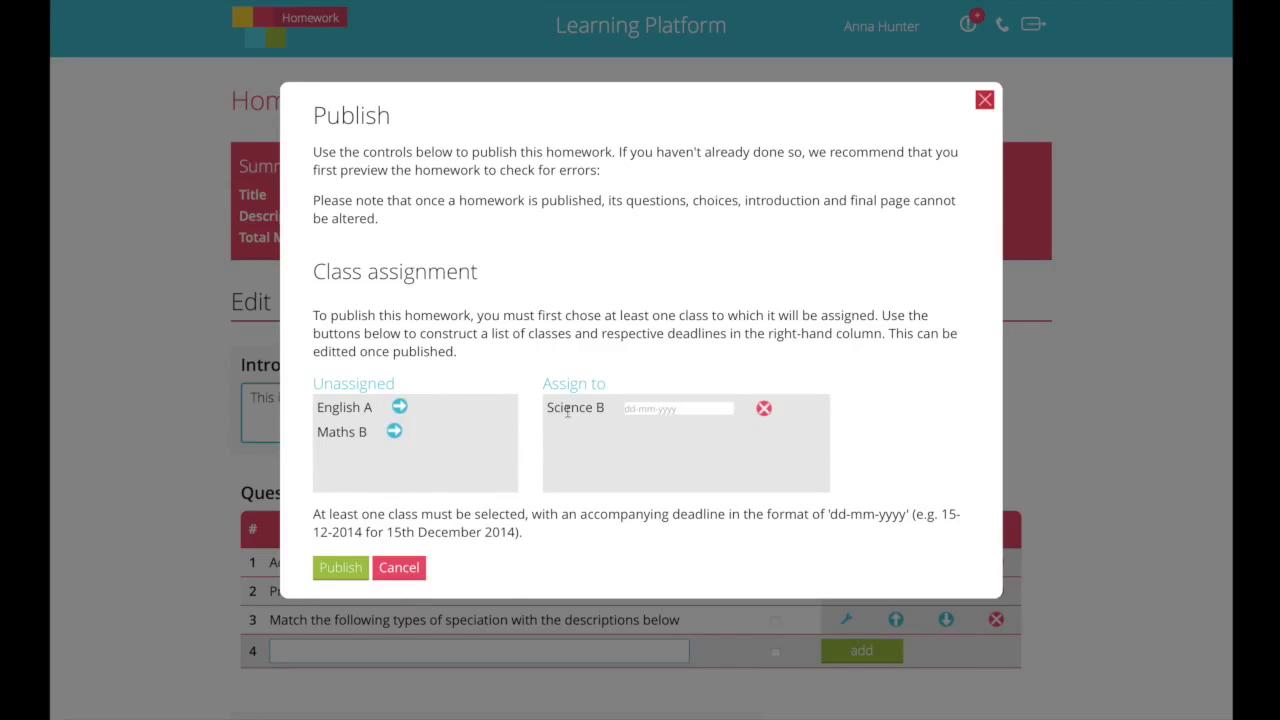
pyautogui.click(631, 409)
pyautogui.write('15-11-20145-11-2014')
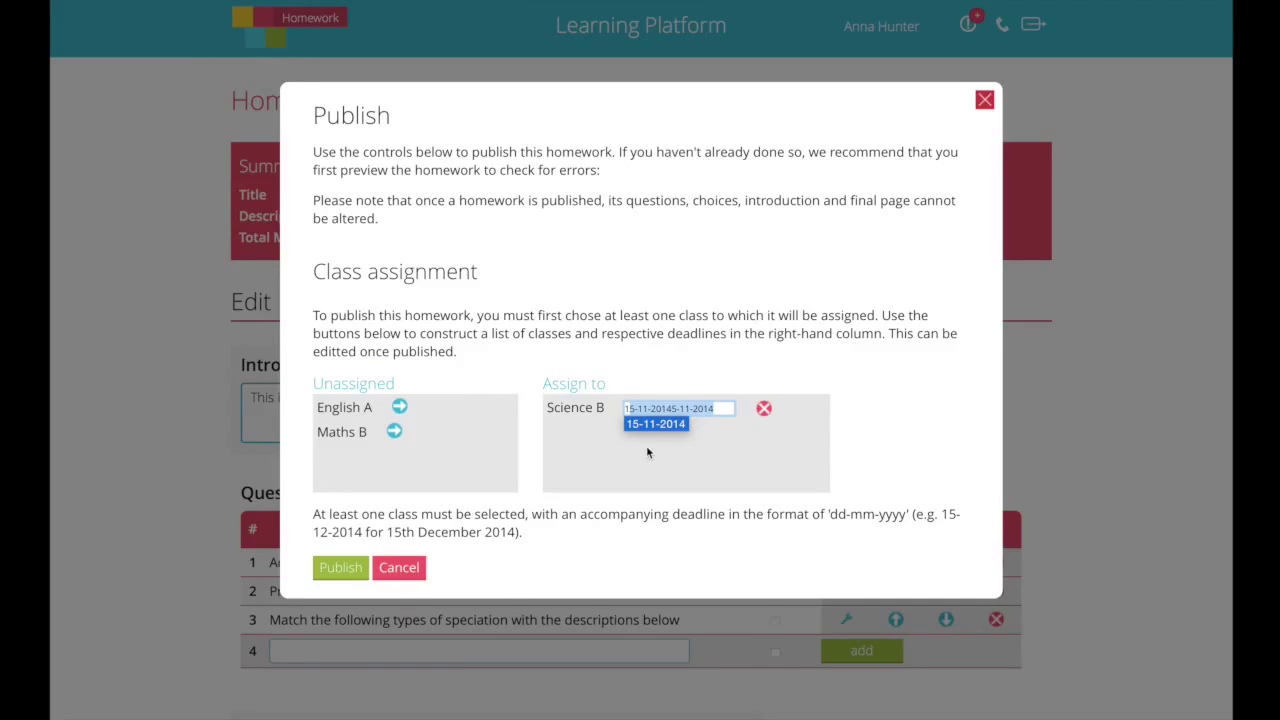
pyautogui.press('Return')
pyautogui.moveTo(720, 408); pyautogui.dragTo(672, 411)
pyautogui.press('BackSpace')
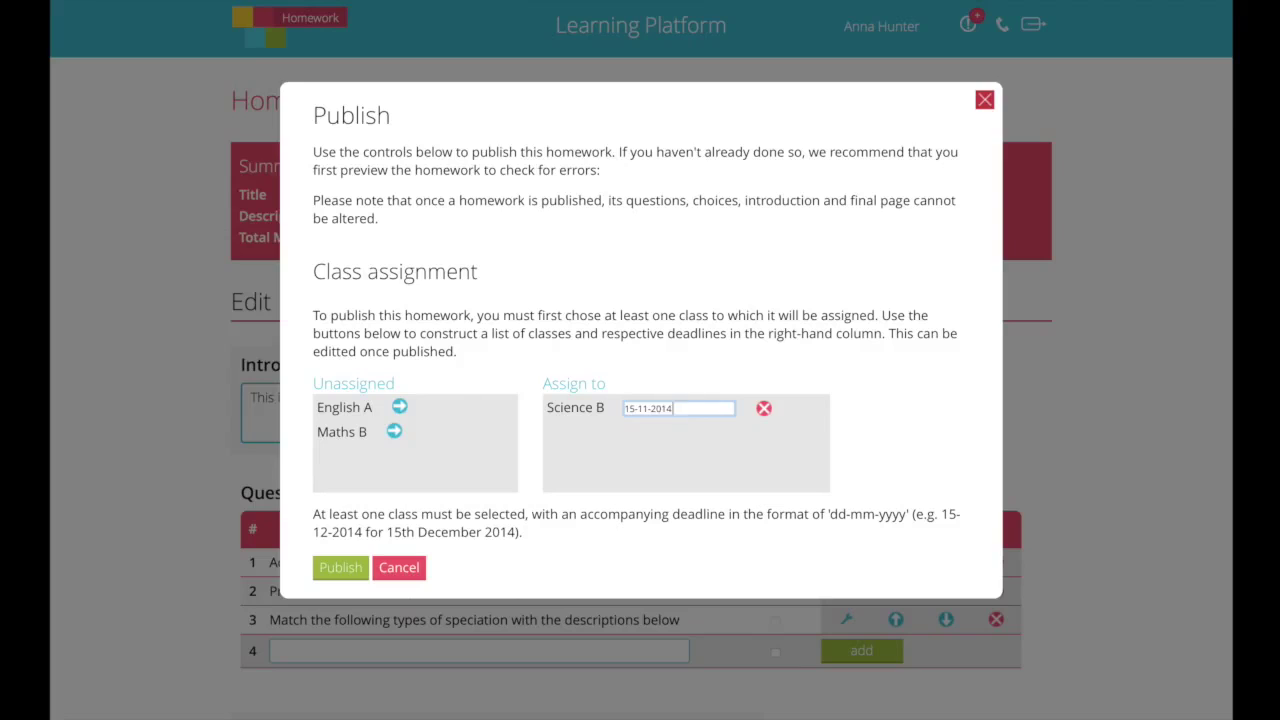
pyautogui.click(340, 566)
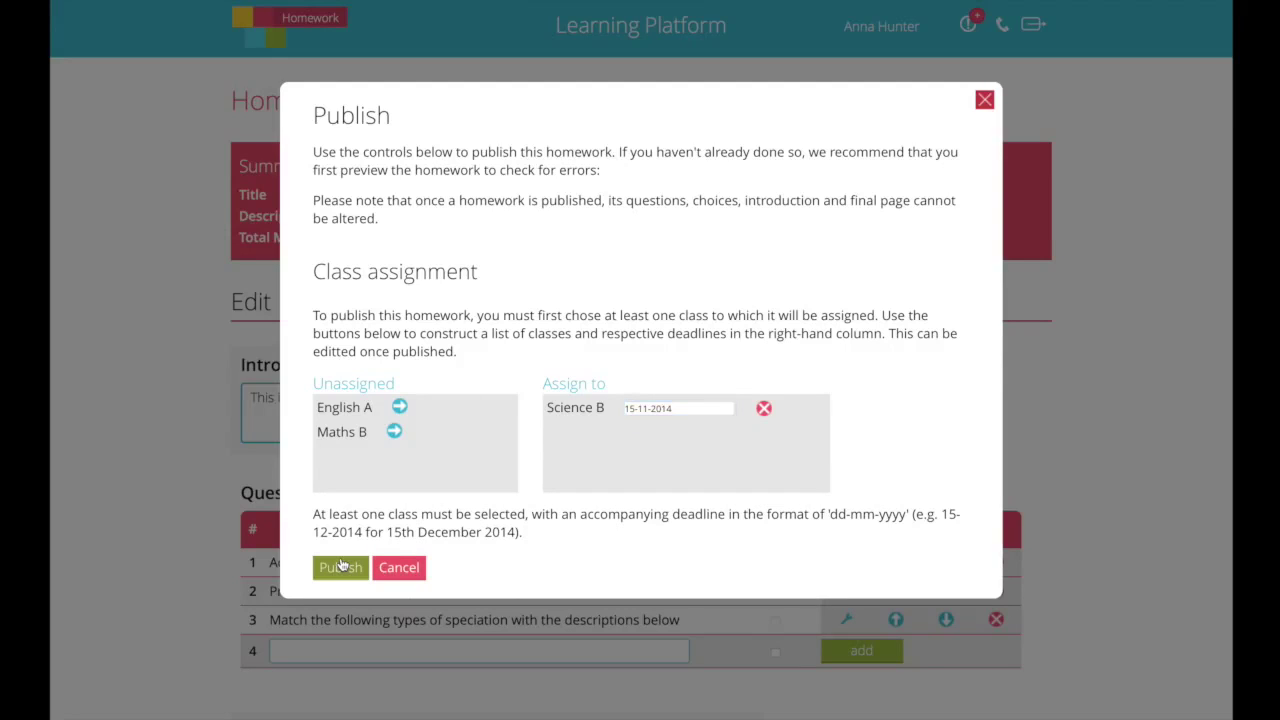